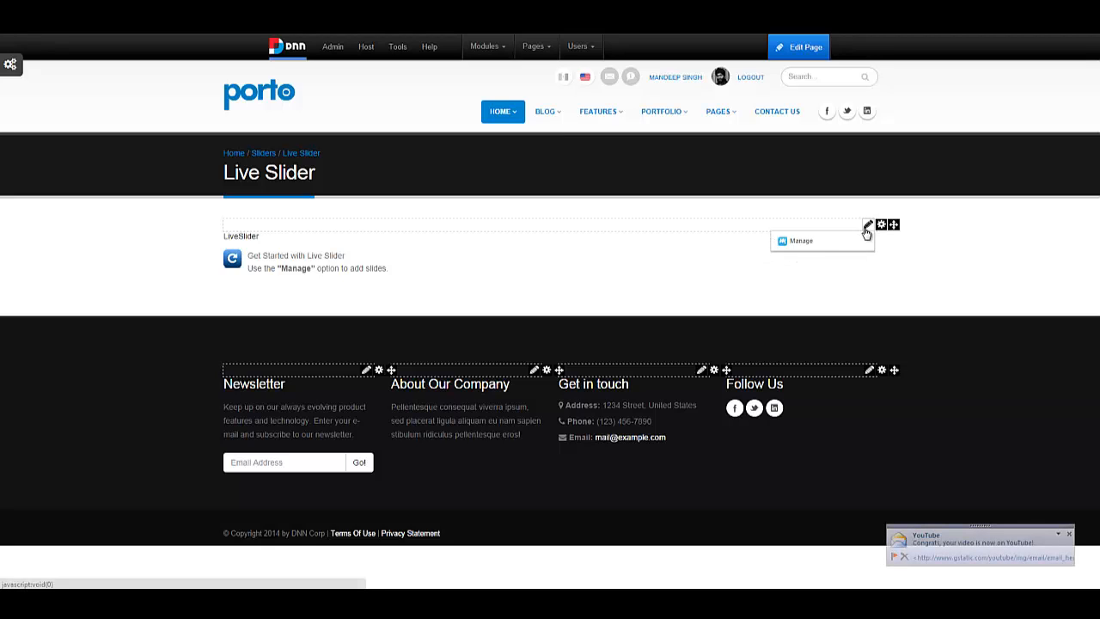
Step: Open the Live Slider module's management page and bring up the image picker for Slide #1's main image
click(865, 242)
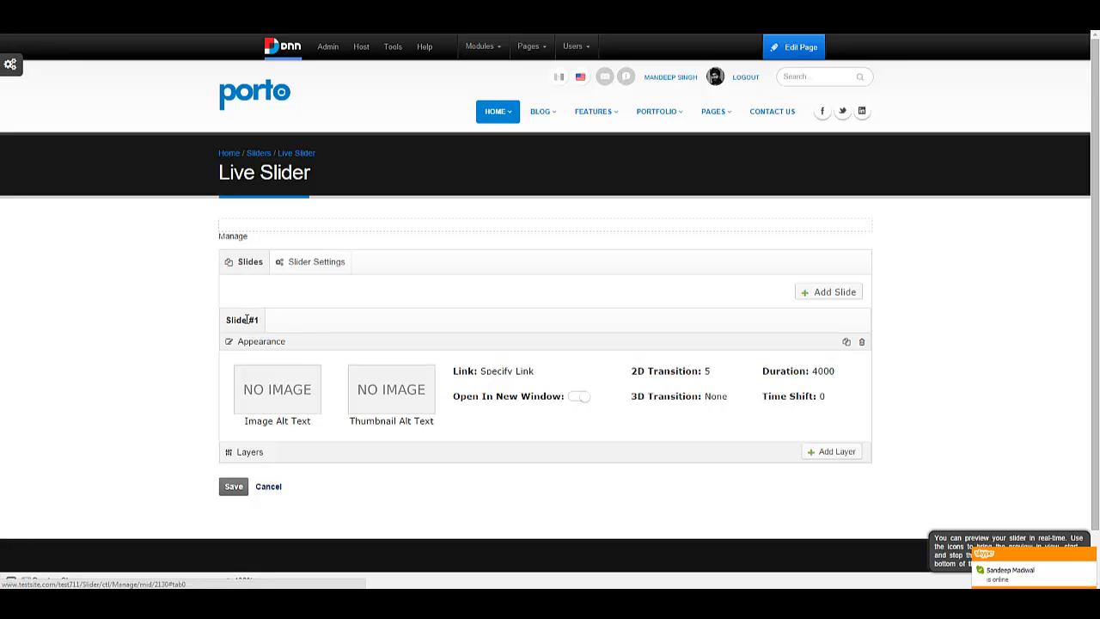
click(290, 386)
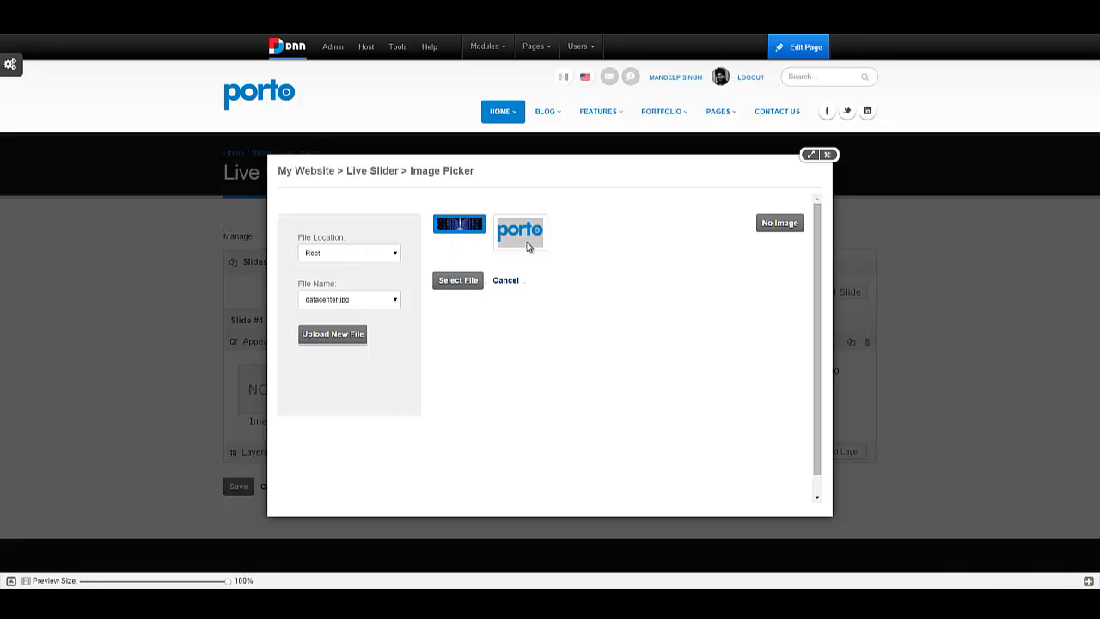
Step: Browse the pictures available in the Images/ folder of the image picker
click(386, 253)
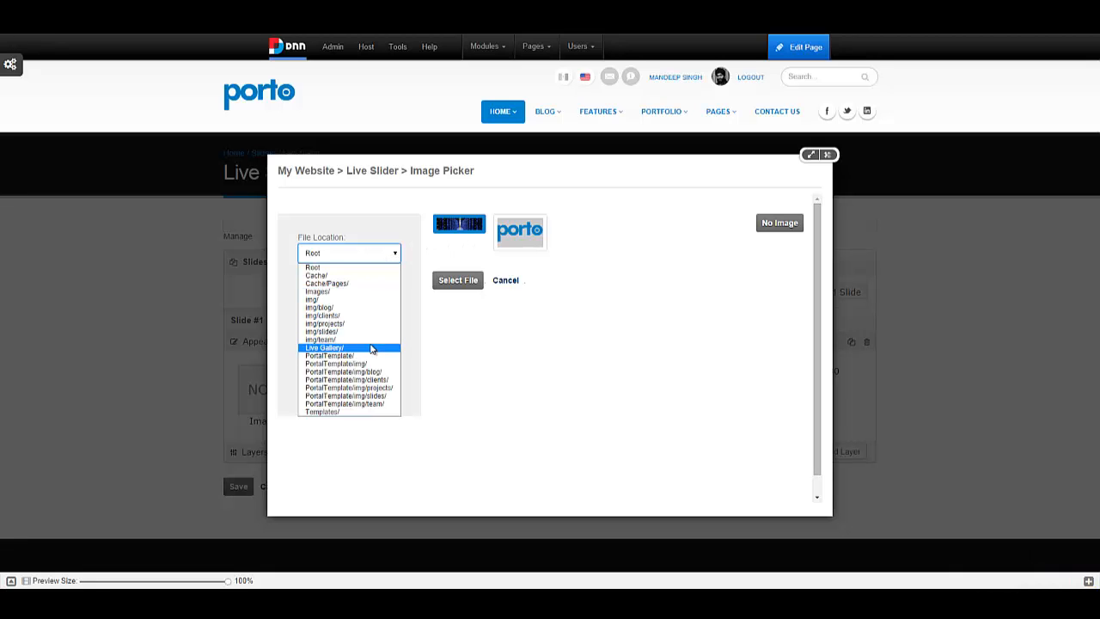
click(372, 291)
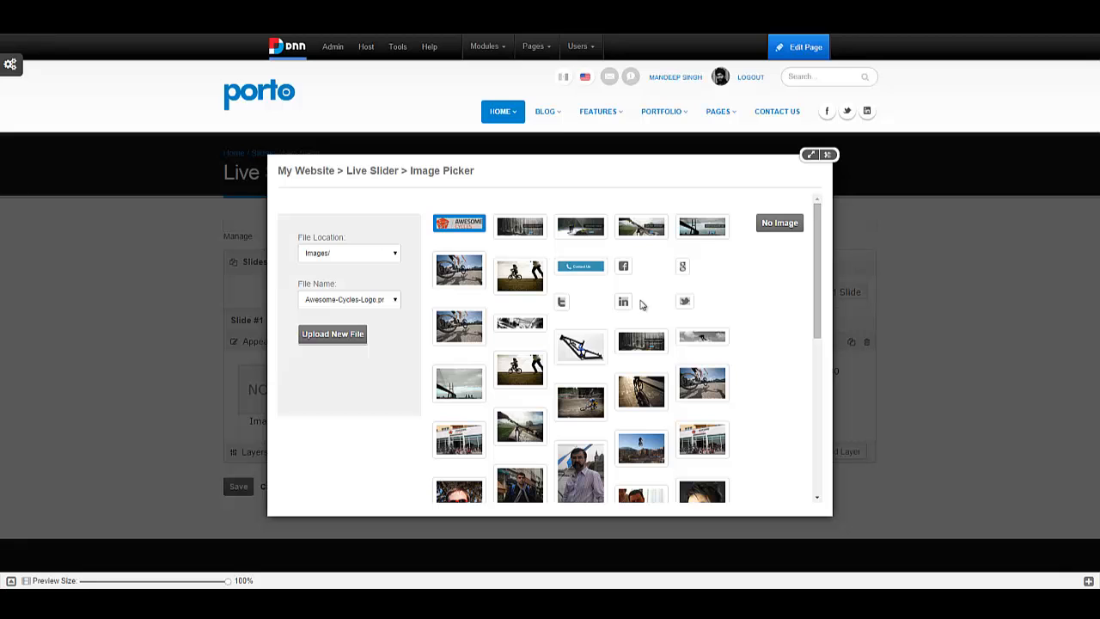
scroll(771, 307, down, 10)
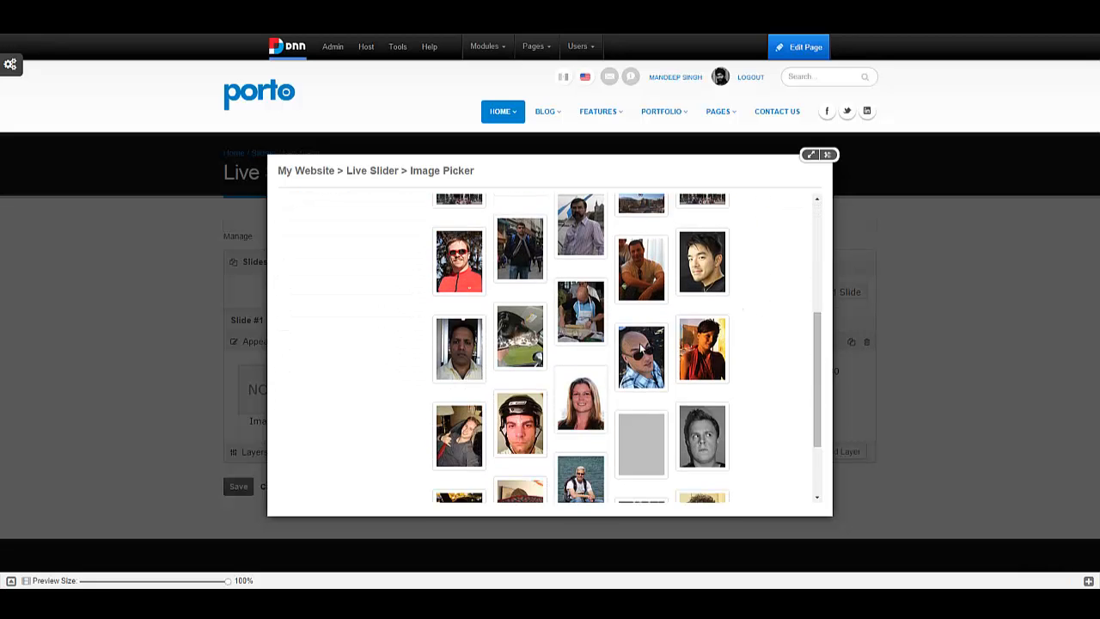
scroll(590, 363, up, 10)
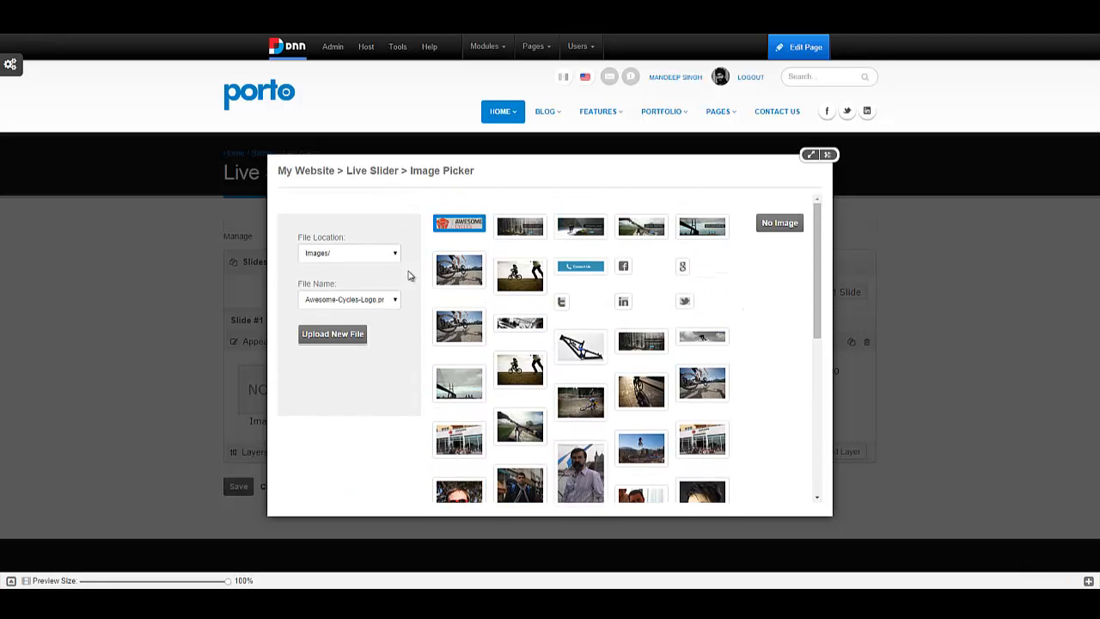
click(366, 258)
click(351, 276)
click(351, 257)
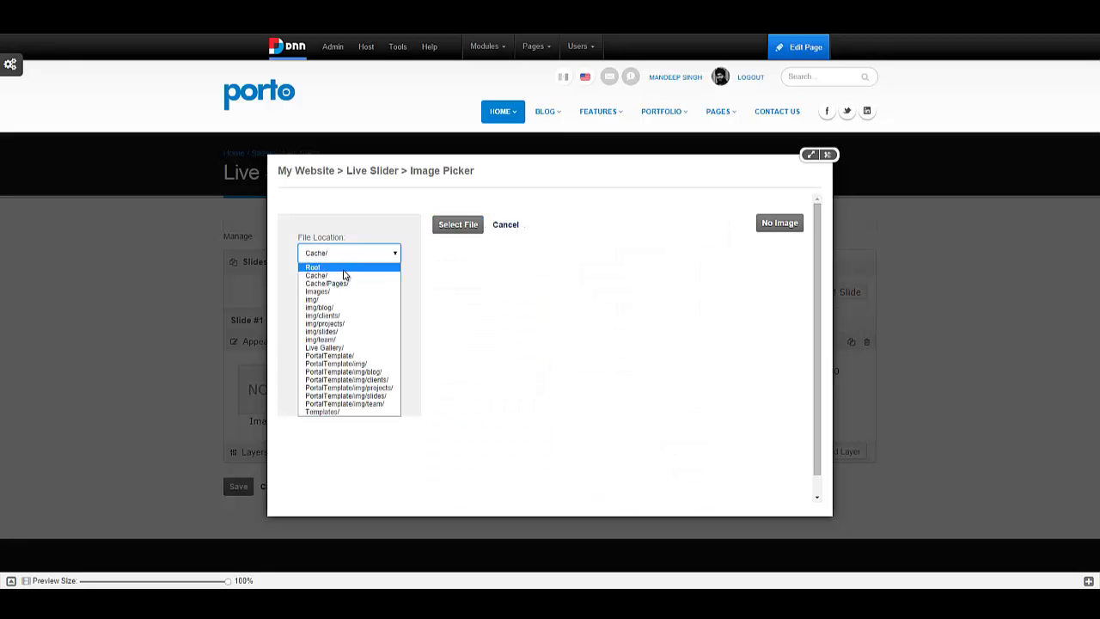
Step: Use datacenter.jpg from the Root folder as Slide #1's main image
click(346, 268)
click(460, 280)
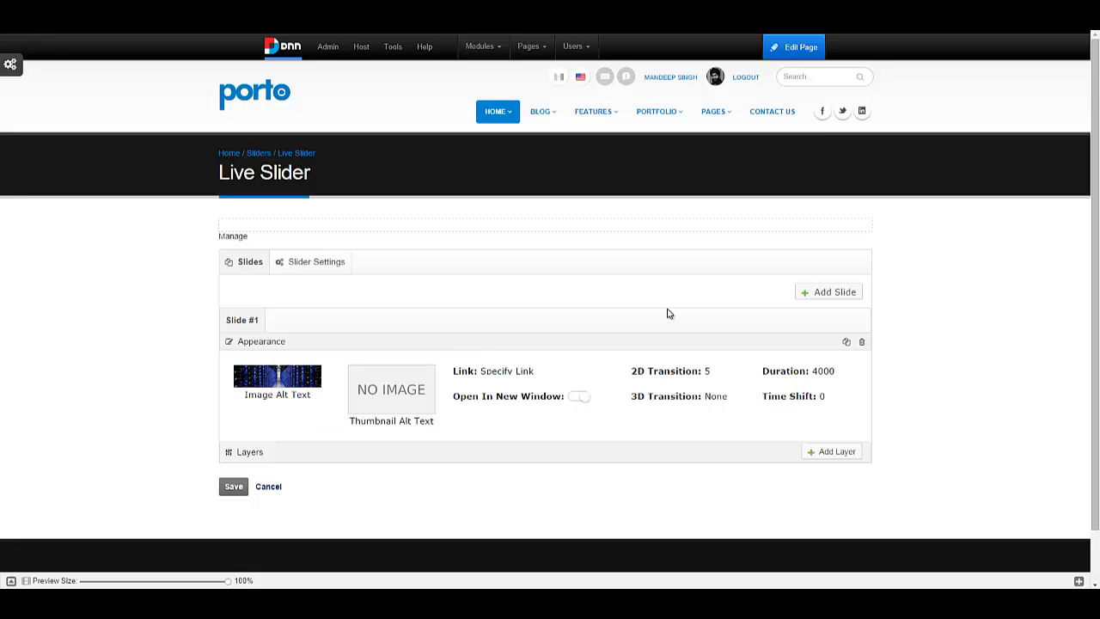
Step: Add a second slide and open the image picker for its main image
click(817, 295)
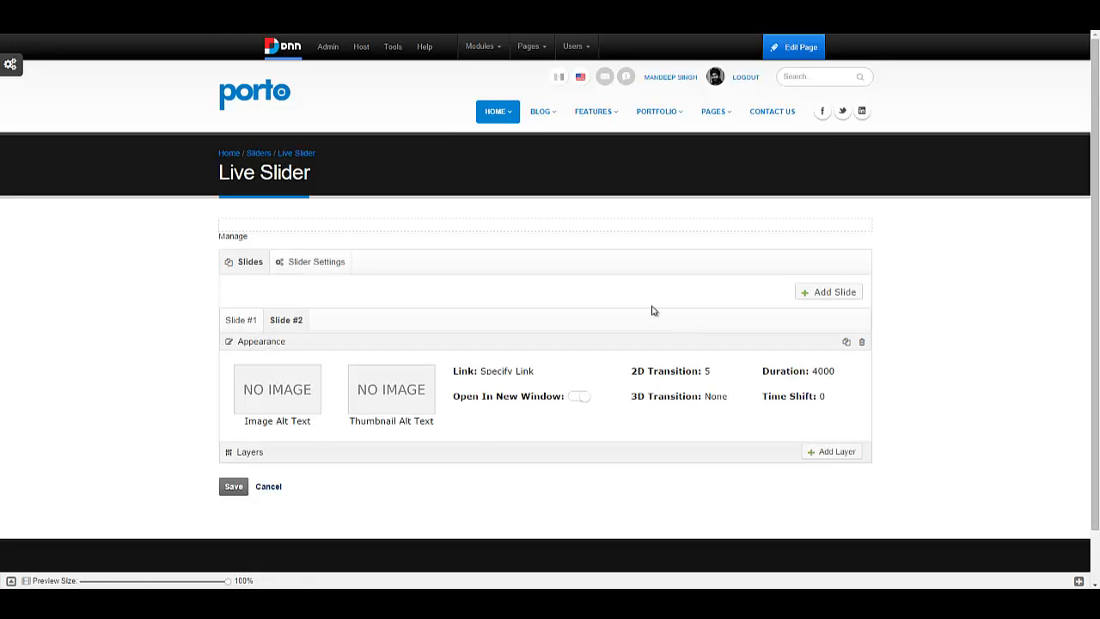
click(281, 394)
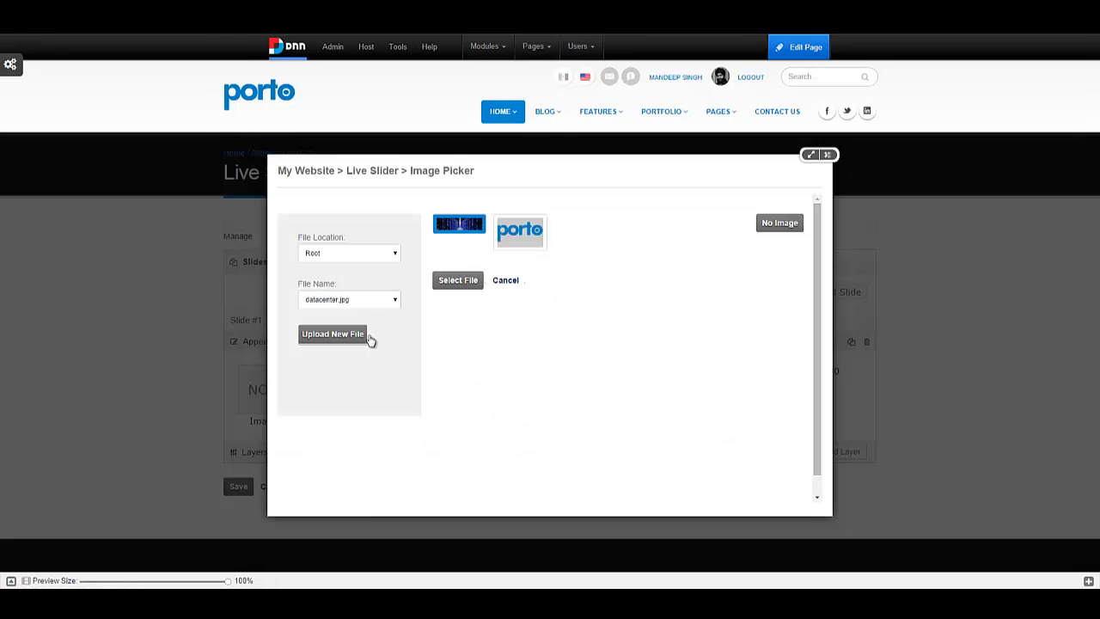
Step: Upload AbstractGreen.jpg from Local Disk (C:) to the Root folder and assign it as Slide #2's main image
click(338, 339)
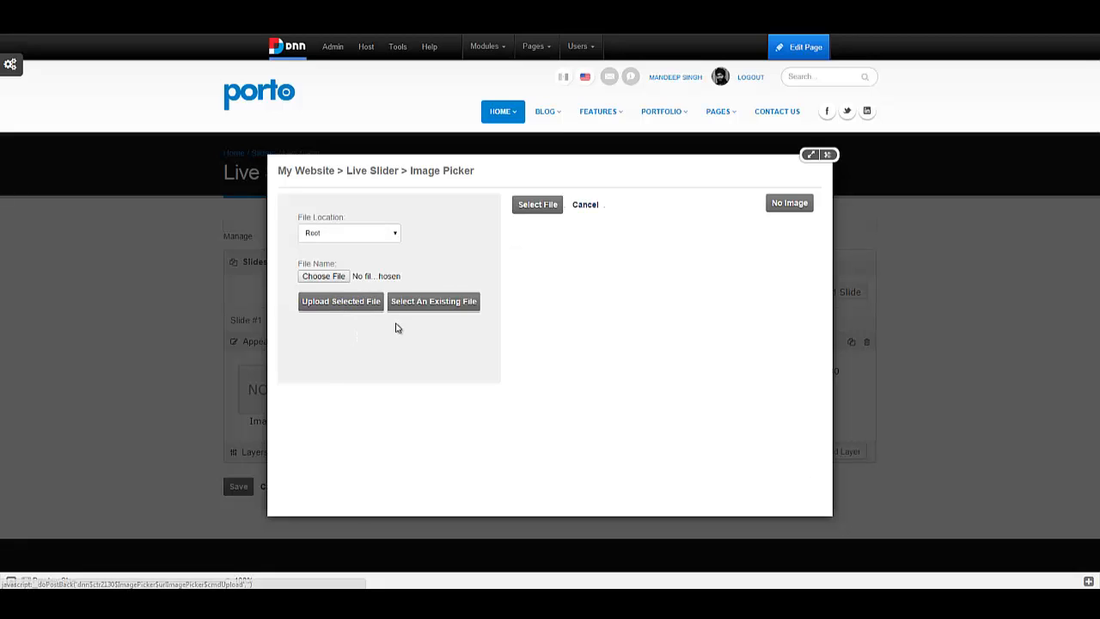
click(327, 279)
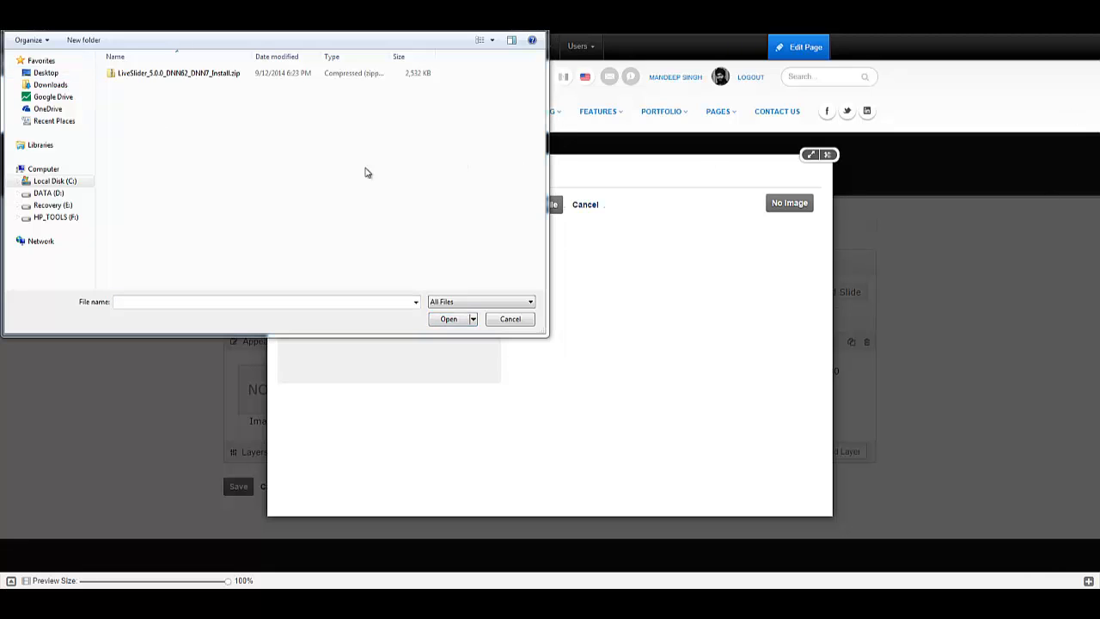
click(62, 182)
click(147, 302)
text(ab)
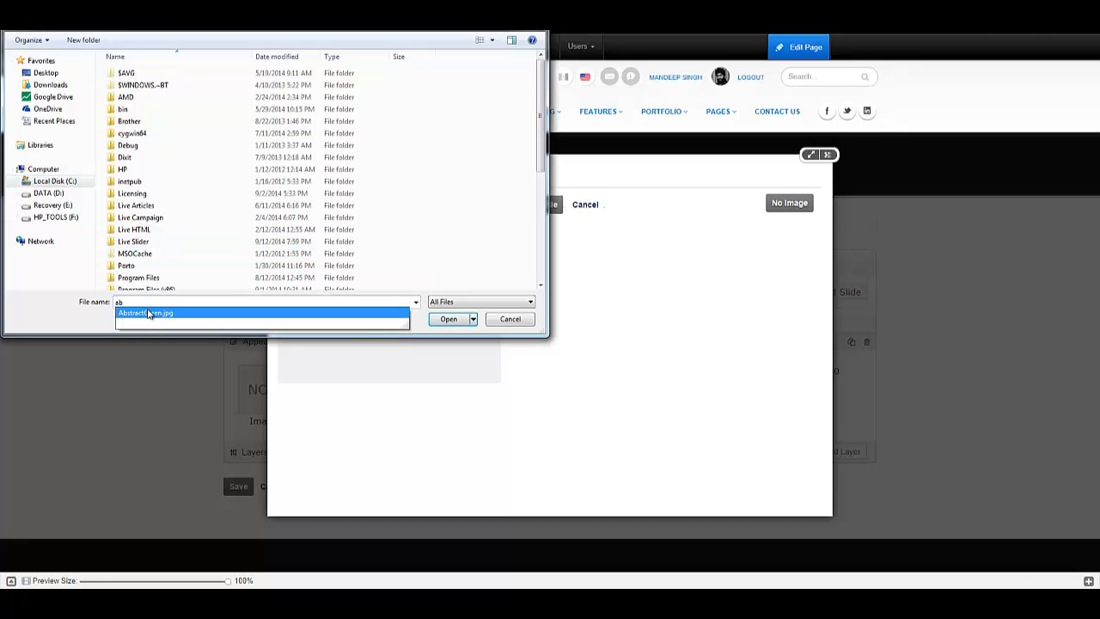
click(147, 313)
click(453, 320)
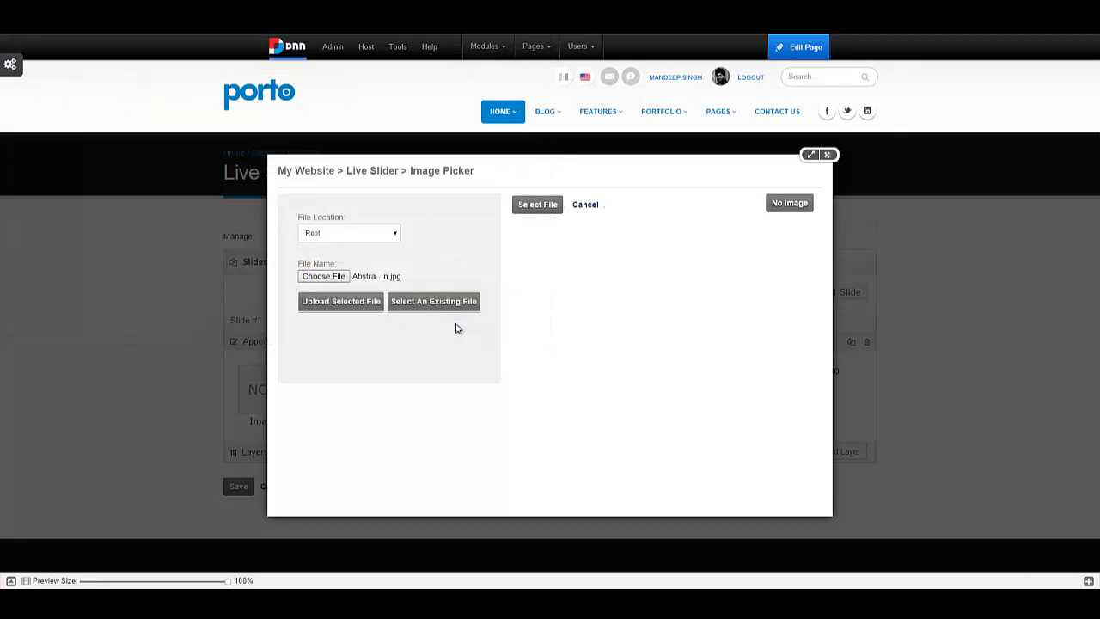
click(364, 302)
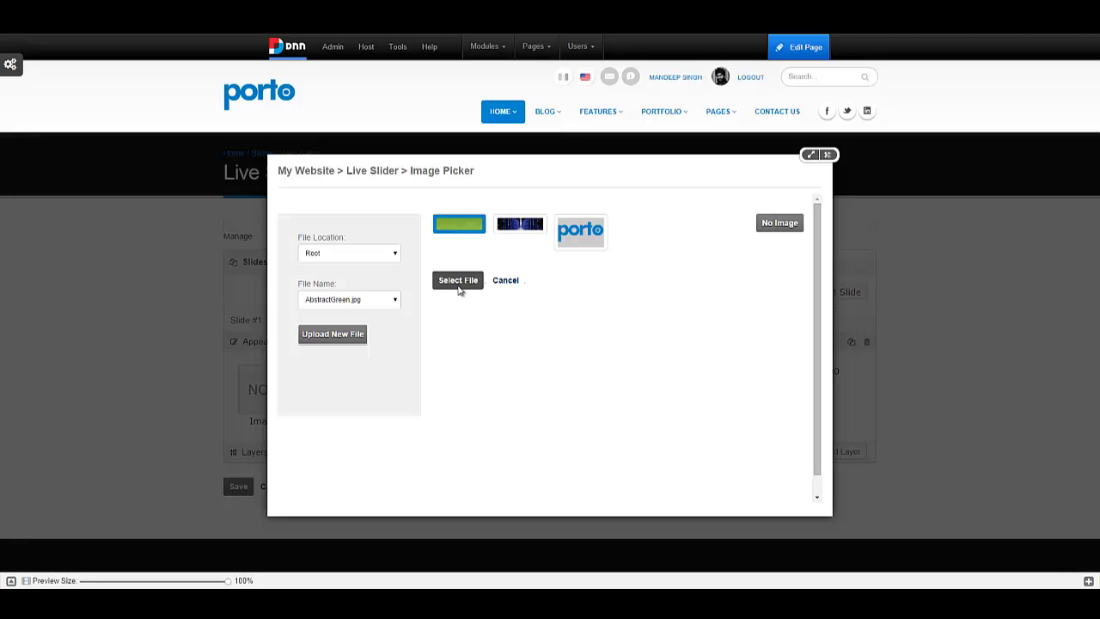
click(460, 287)
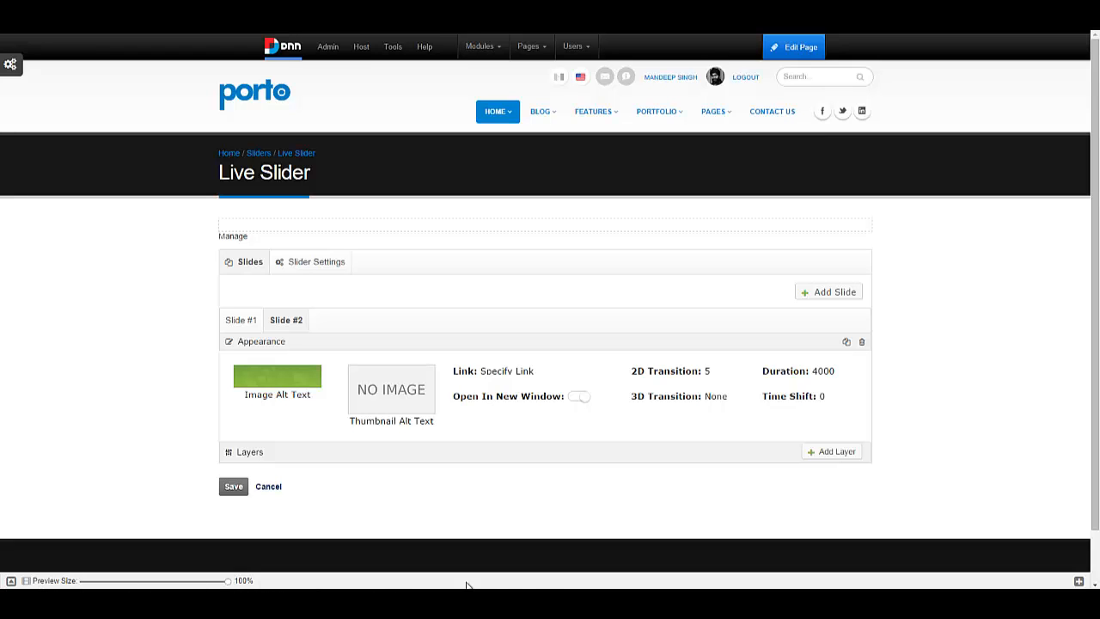
Step: Show the real-time slider preview, trying it docked above the slide settings and restoring it below them
click(1079, 583)
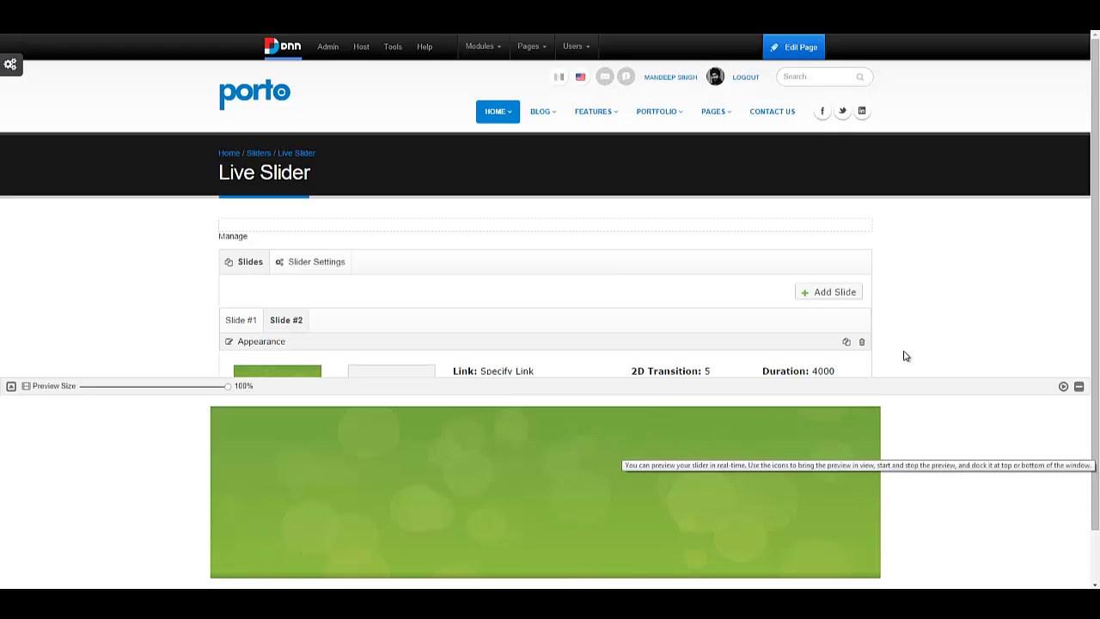
scroll(921, 332, down, 1)
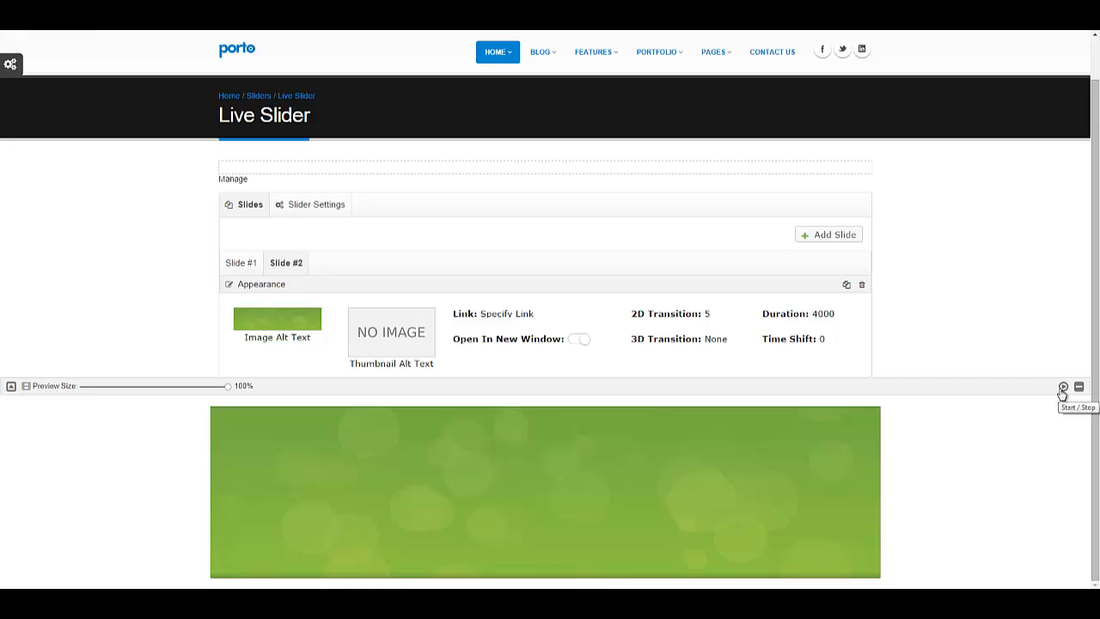
click(12, 389)
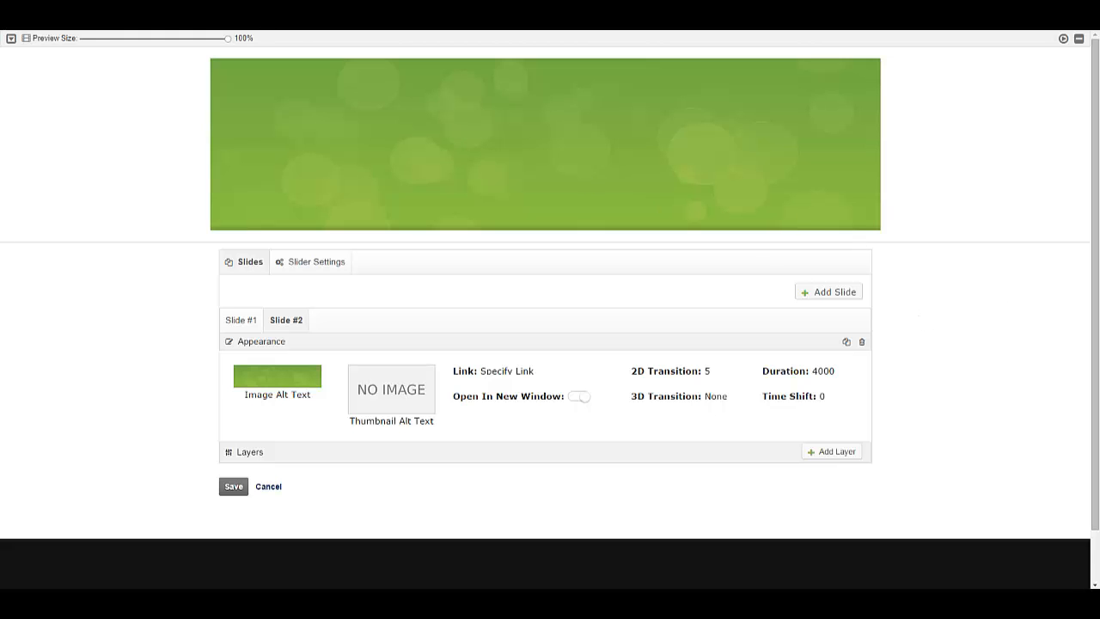
click(10, 39)
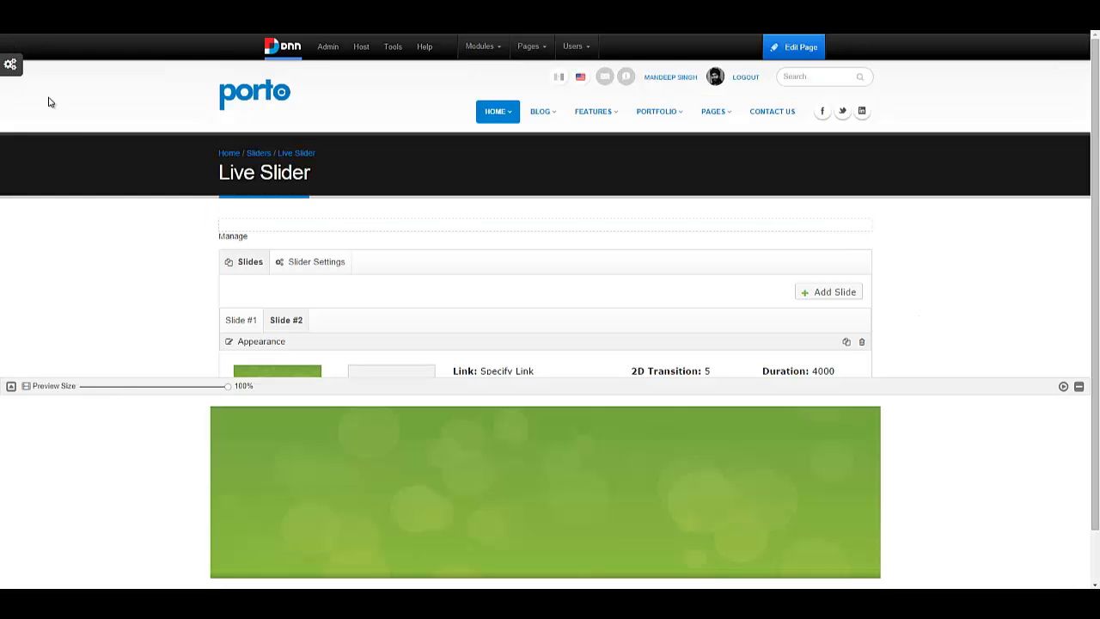
scroll(649, 270, down, 1)
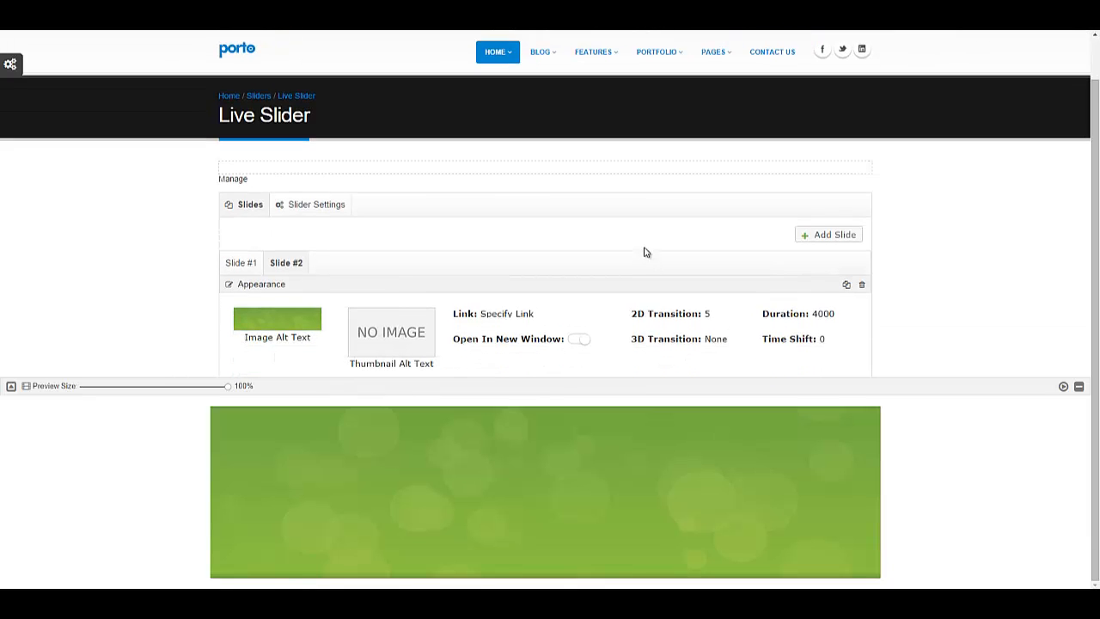
Step: Try the Full Width option in the slider's layout settings and switch it off again
click(347, 209)
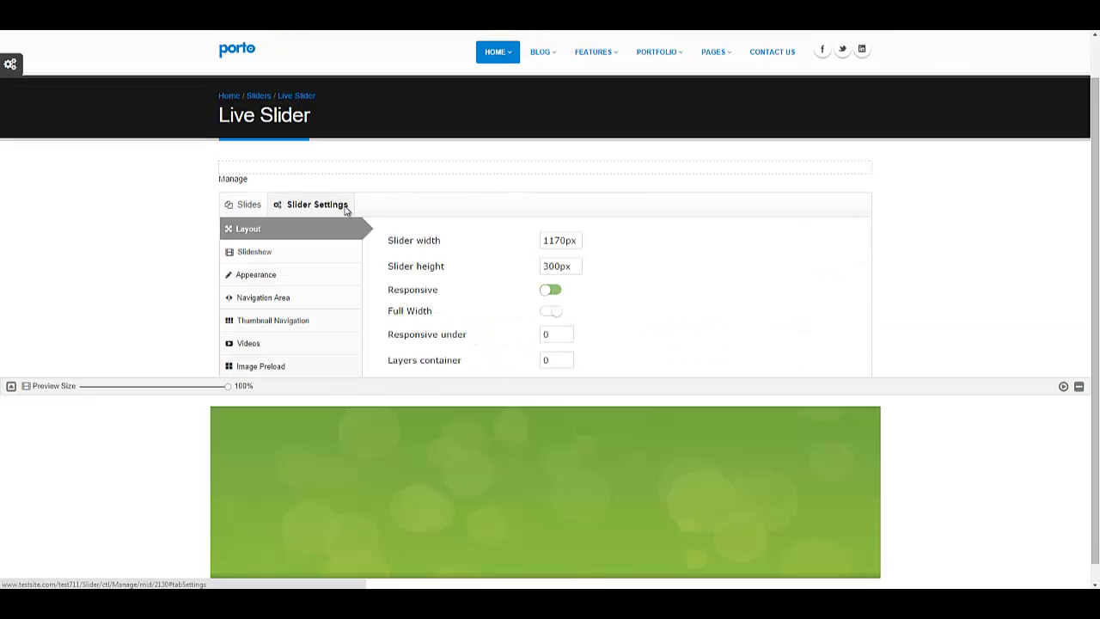
scroll(489, 211, down, 1)
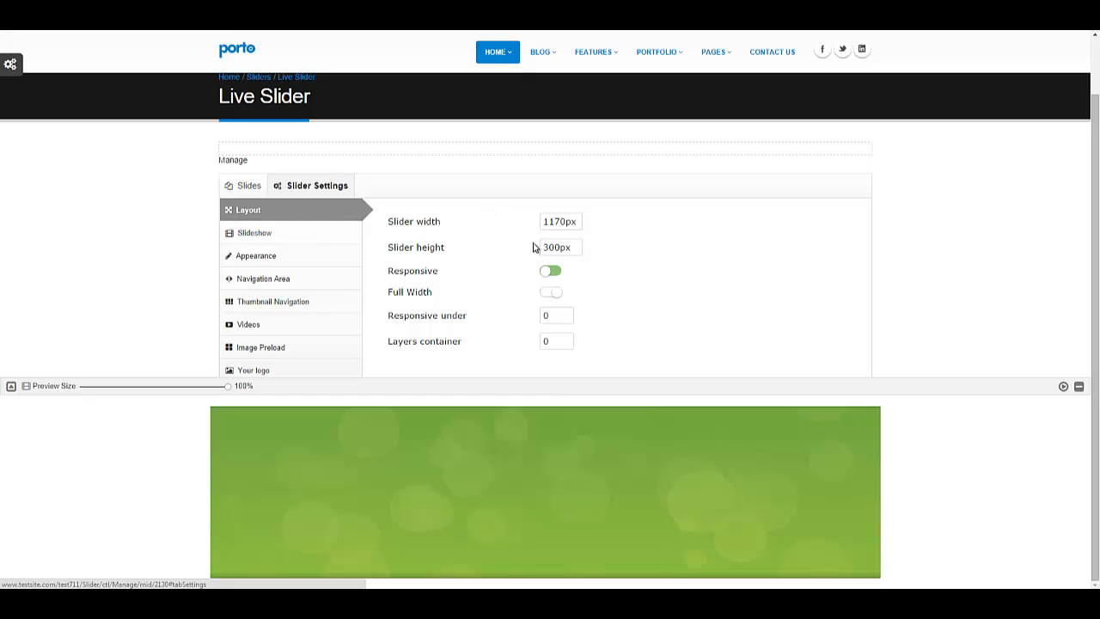
click(550, 293)
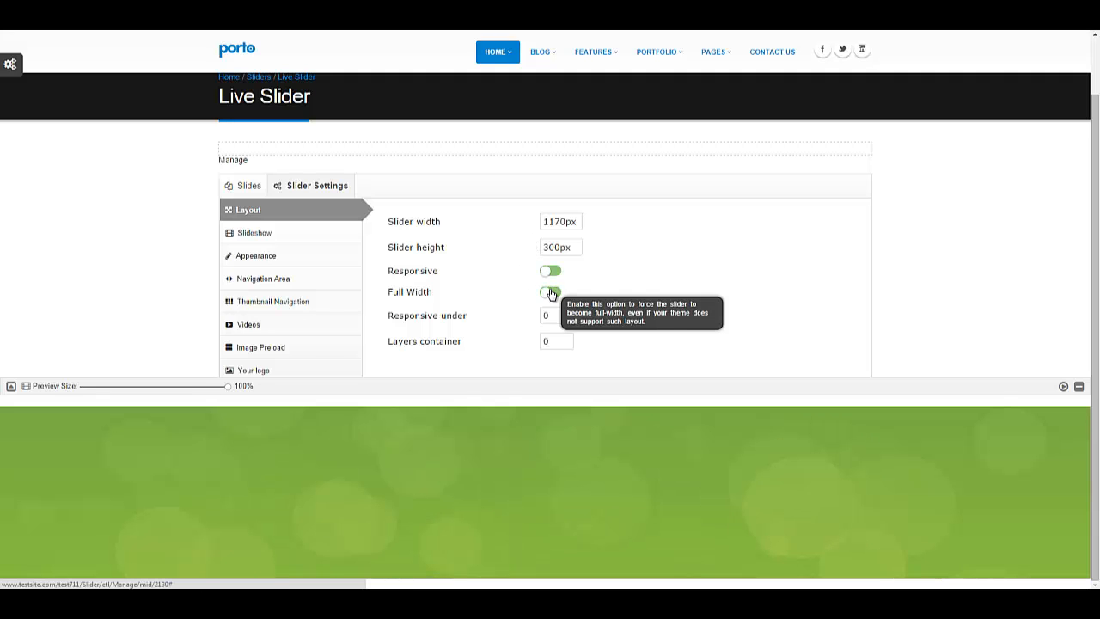
click(551, 294)
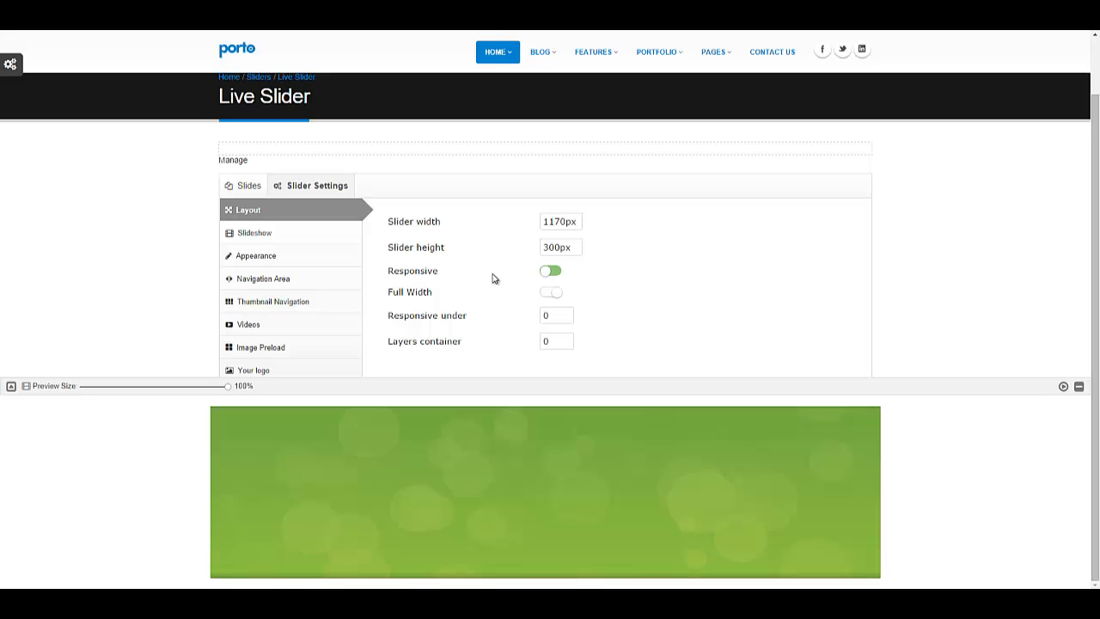
click(548, 283)
click(548, 275)
Step: Return to the slide list and switch between the two slides in the preview, finishing on Slide #1
click(259, 186)
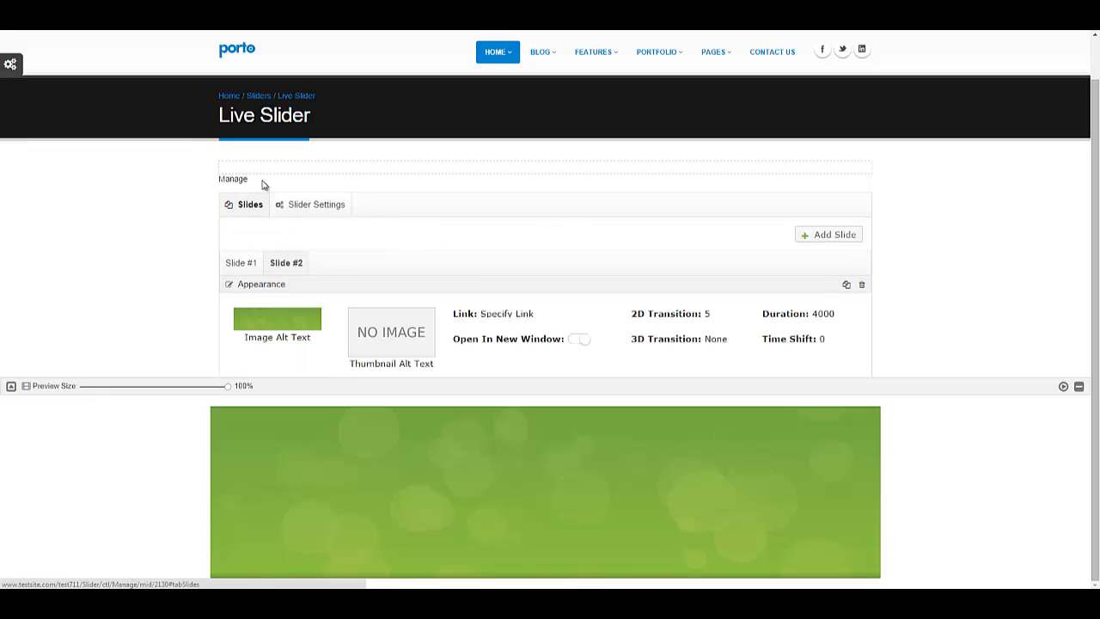
click(256, 265)
click(285, 264)
click(247, 268)
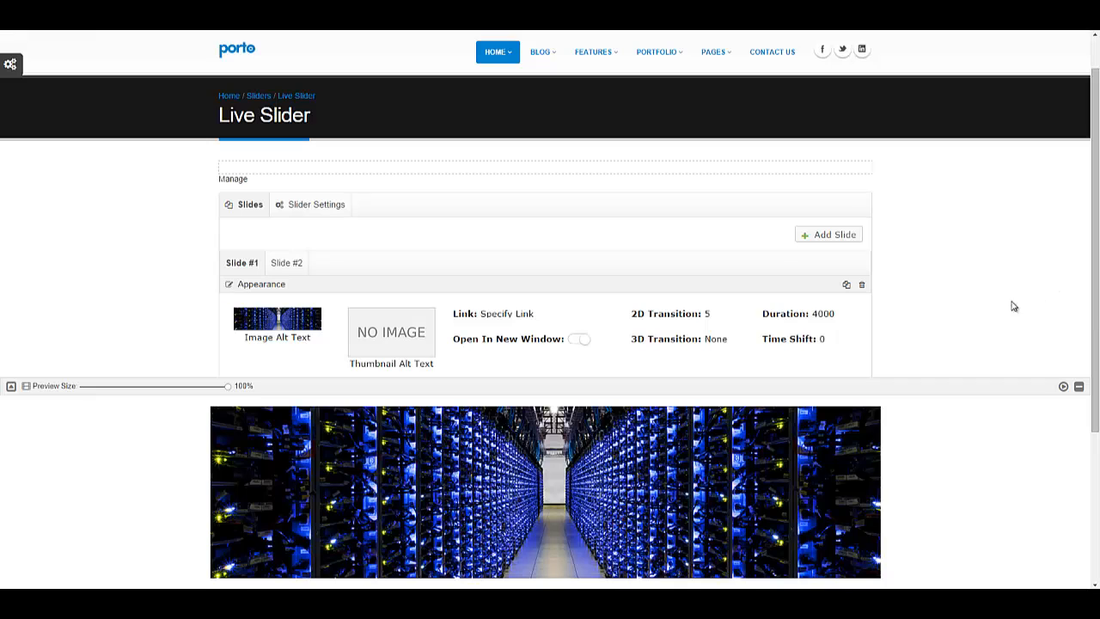
scroll(929, 298, down, 1)
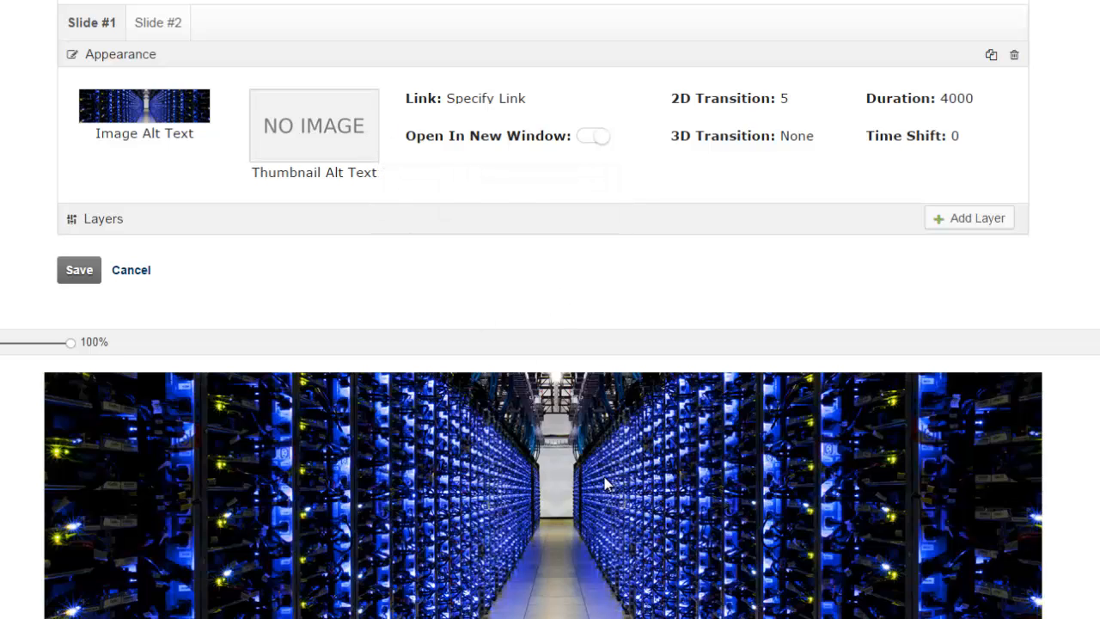
click(502, 105)
key(ctrl+a)
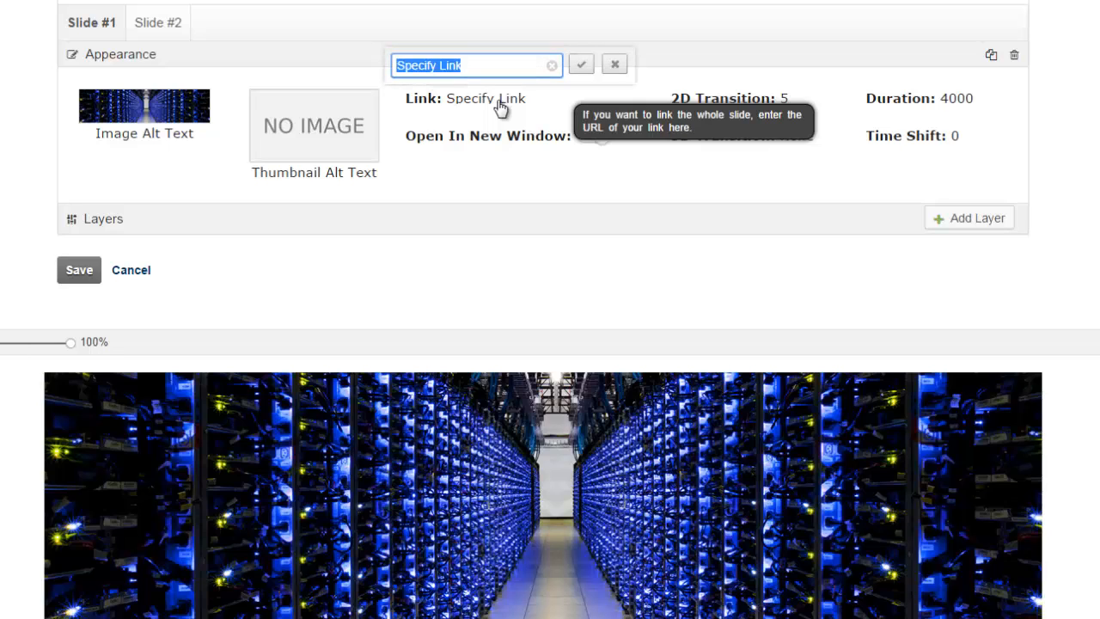
text(http://www.google.com)
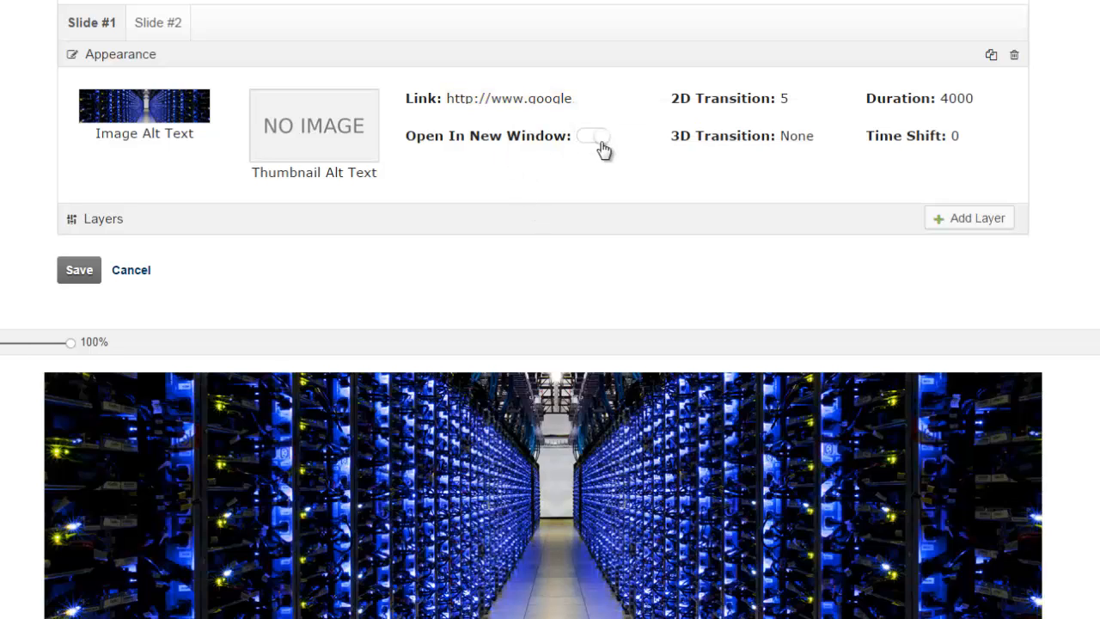
click(601, 141)
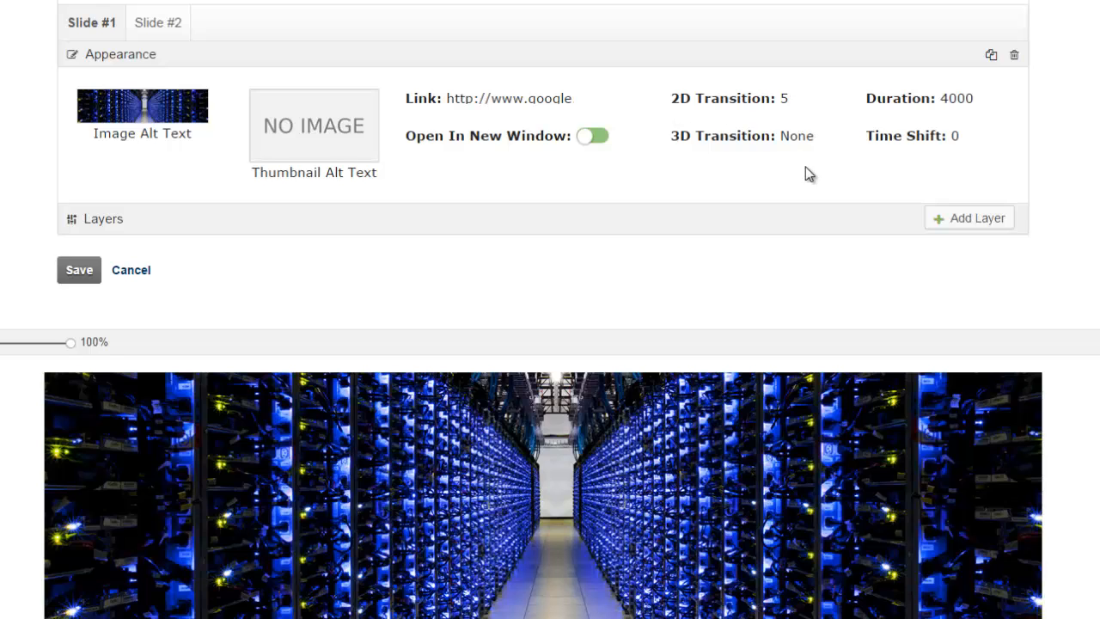
Step: Set Slide #1's 2D transition to number 11, Smooth fading from right, after previewing some of the available effects
scroll(806, 167, down, 1)
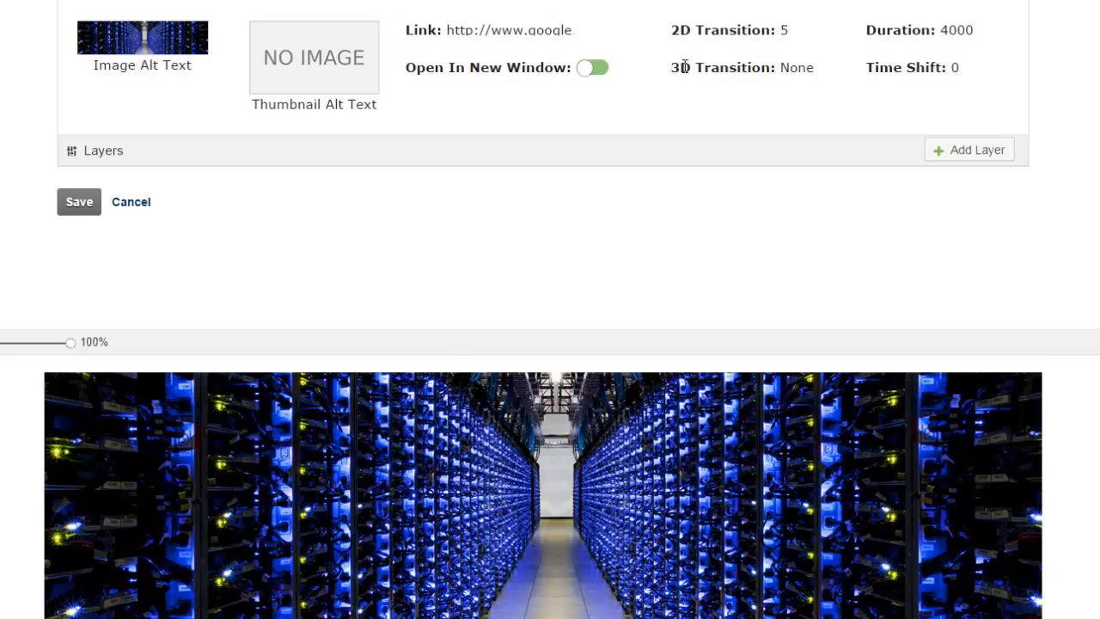
click(786, 31)
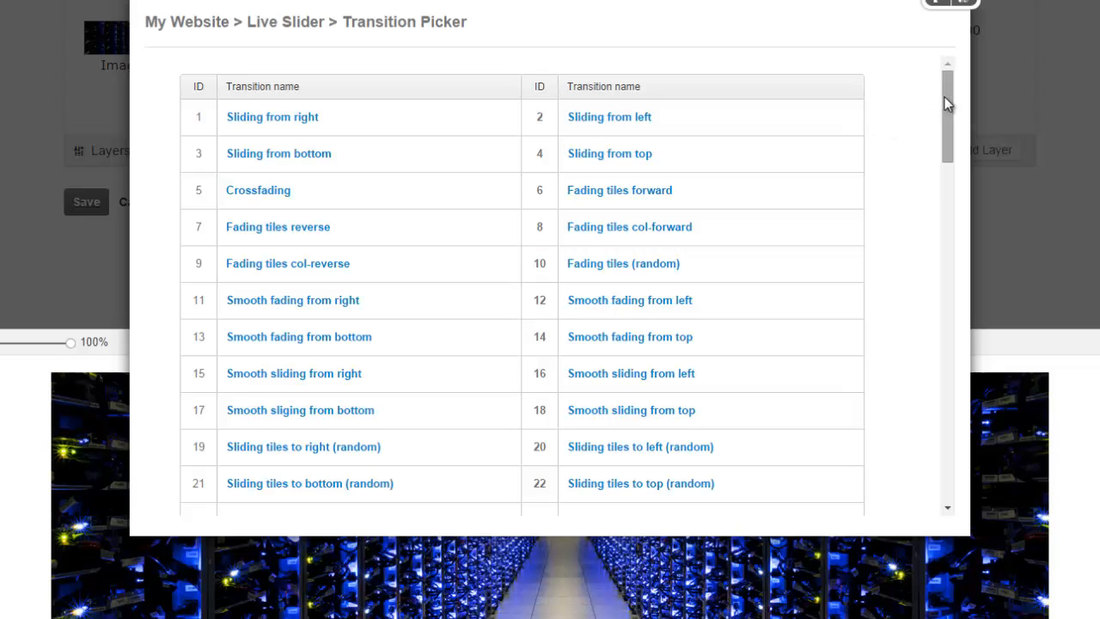
drag(946, 129, 937, 72)
mouse_move(581, 200)
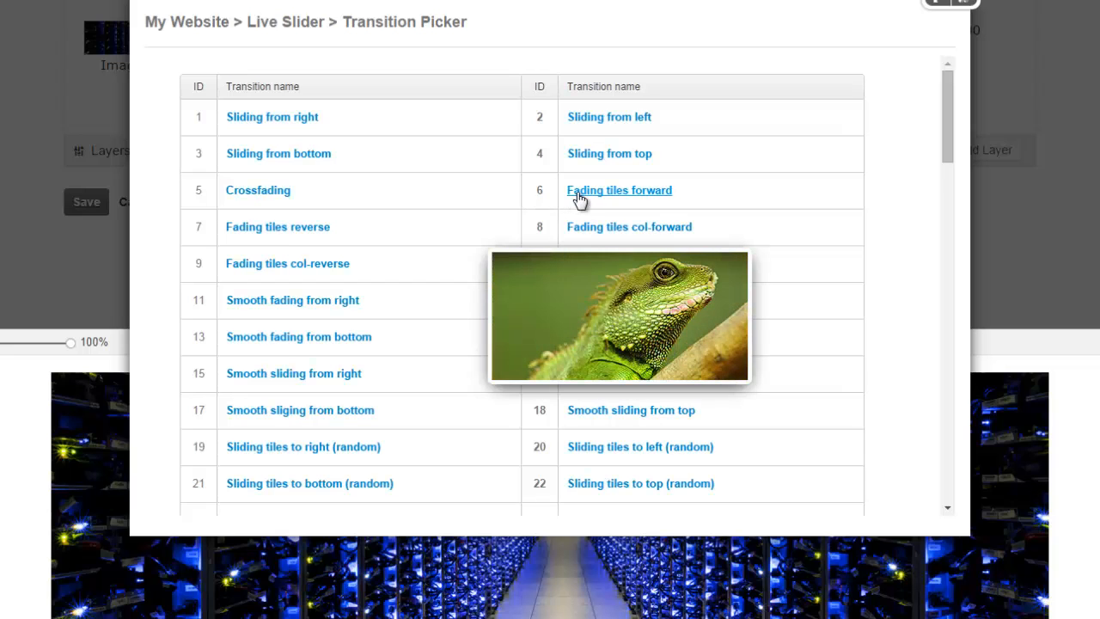
mouse_move(351, 305)
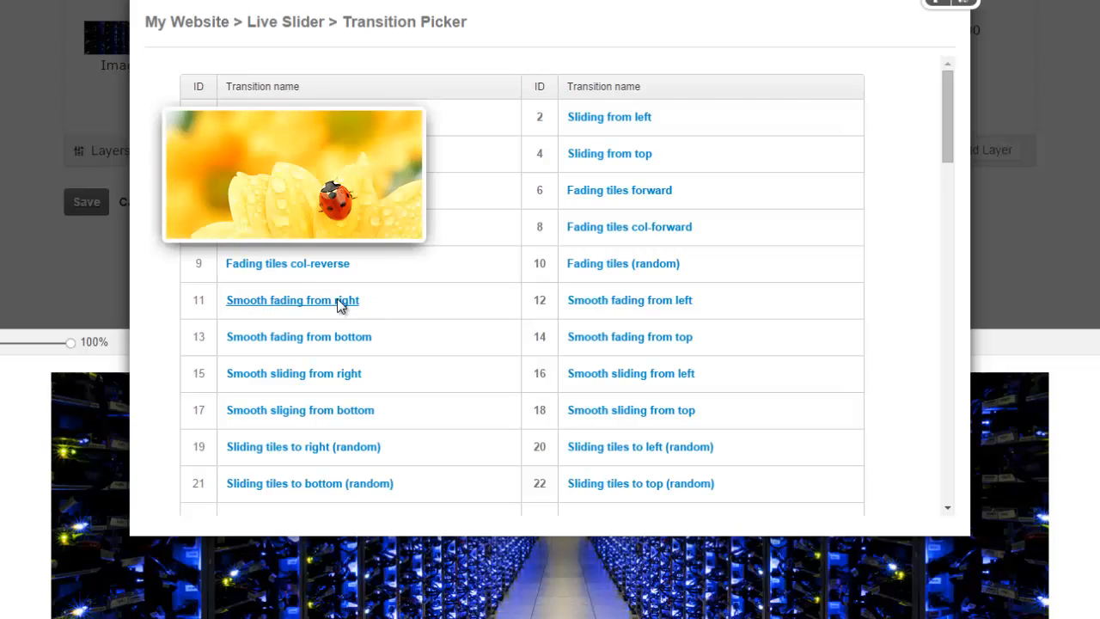
click(341, 302)
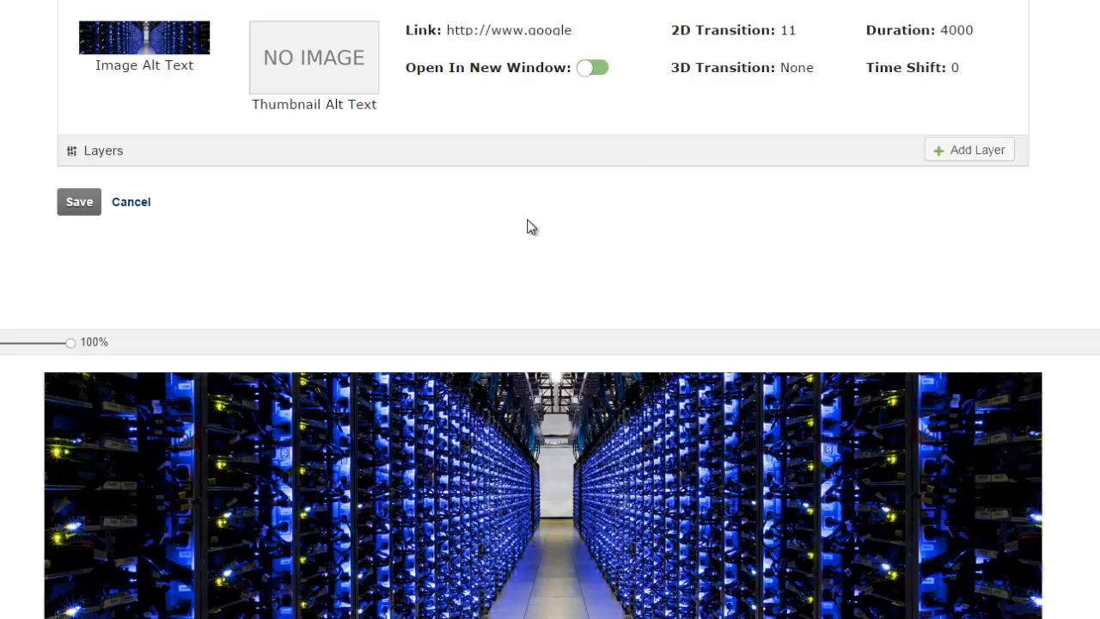
Step: Browse the 3D transitions for Slide #1, preview Spinning tile to right and Turning cuboid to top, and choose No Transition
click(793, 72)
scroll(869, 157, down, 7)
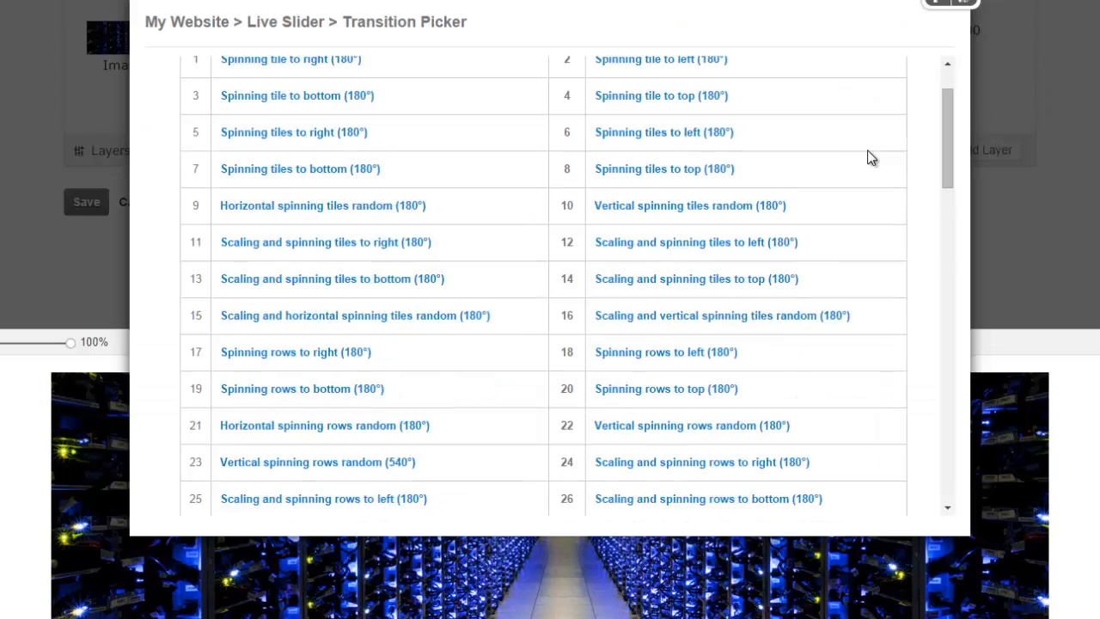
scroll(869, 157, down, 10)
scroll(868, 158, up, 8)
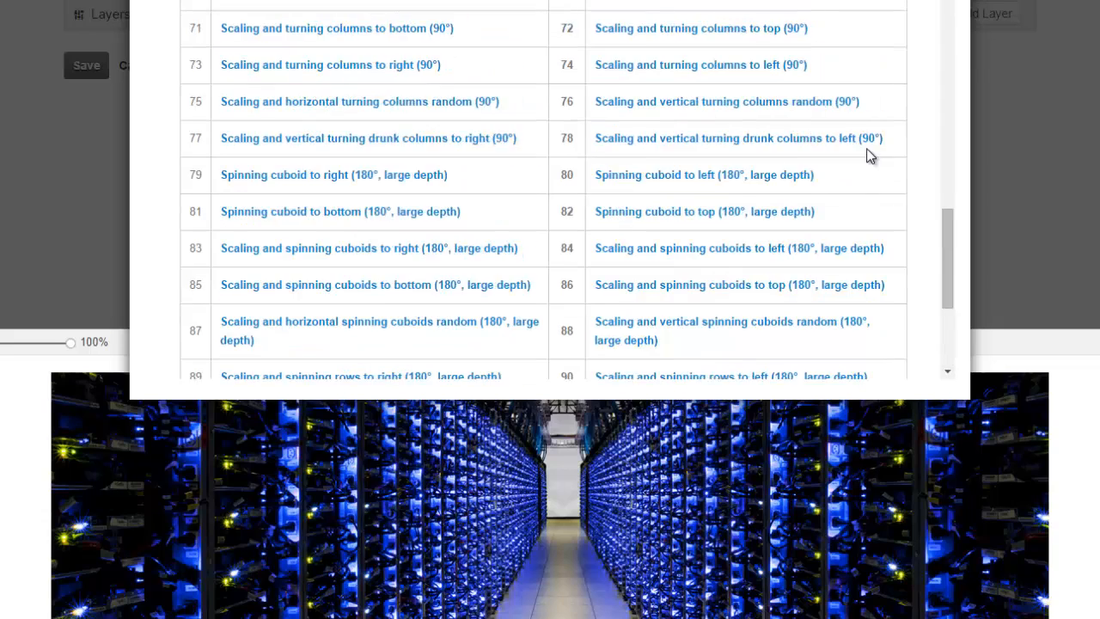
scroll(866, 155, up, 12)
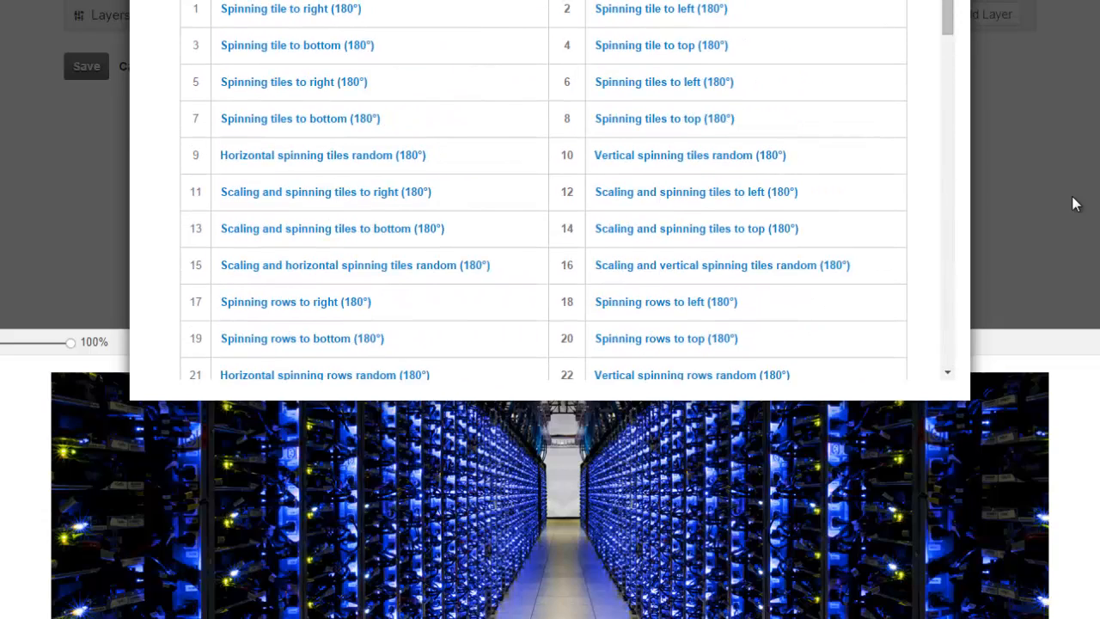
scroll(960, 187, up, 2)
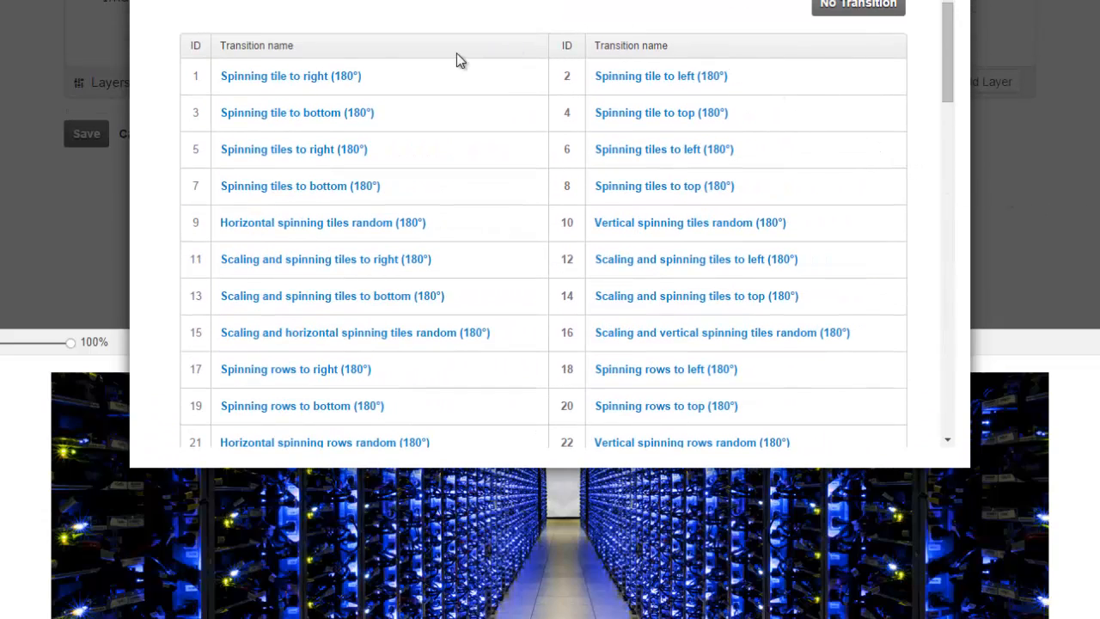
mouse_move(334, 80)
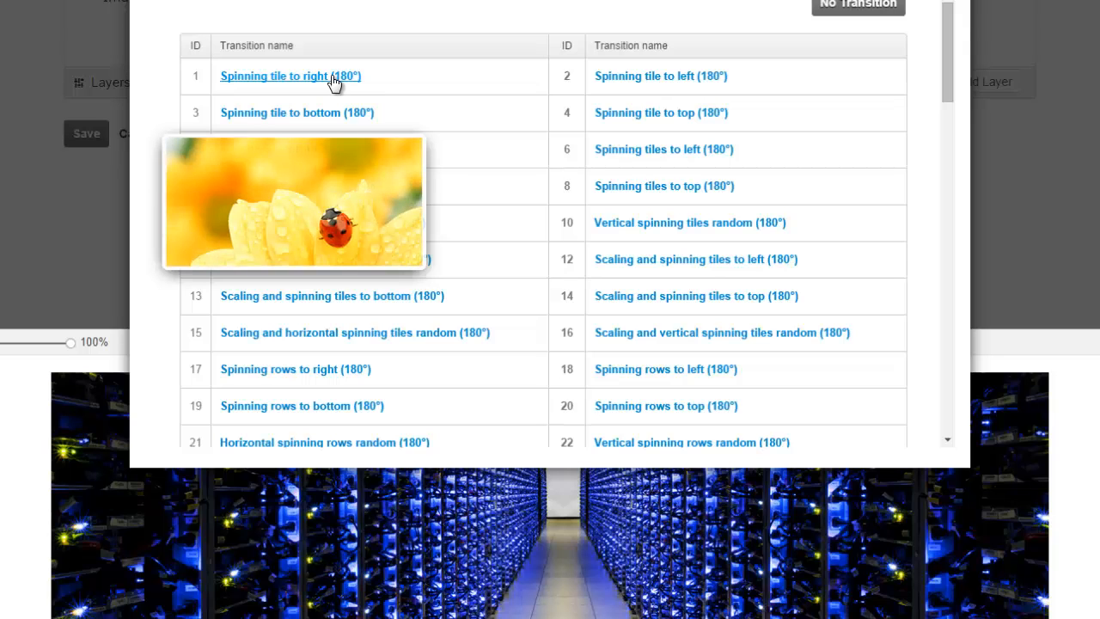
scroll(516, 156, down, 7)
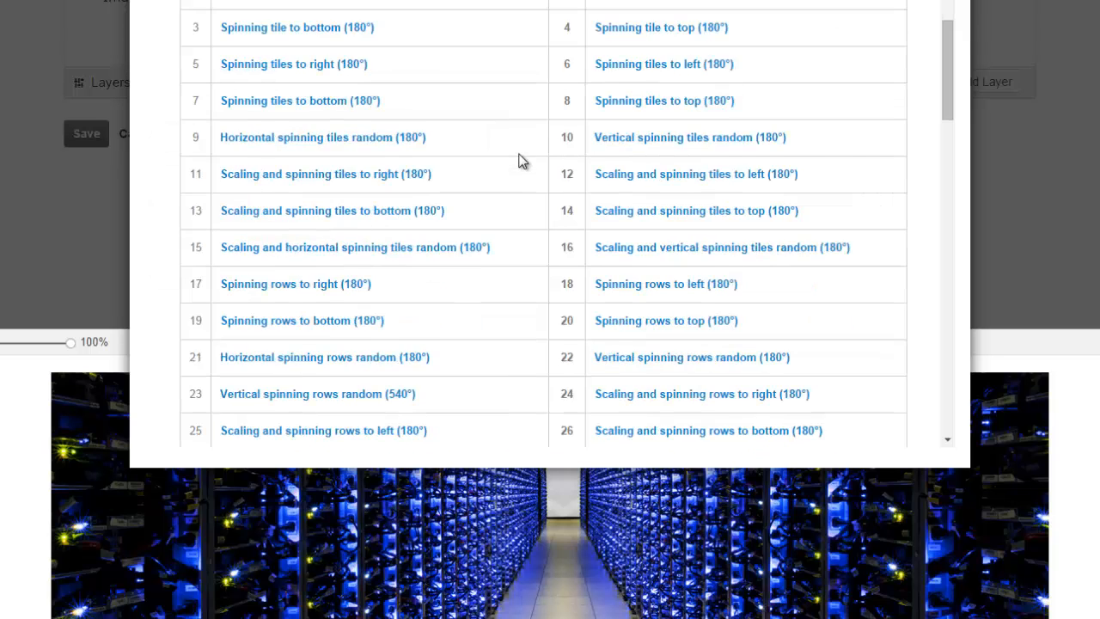
mouse_move(609, 247)
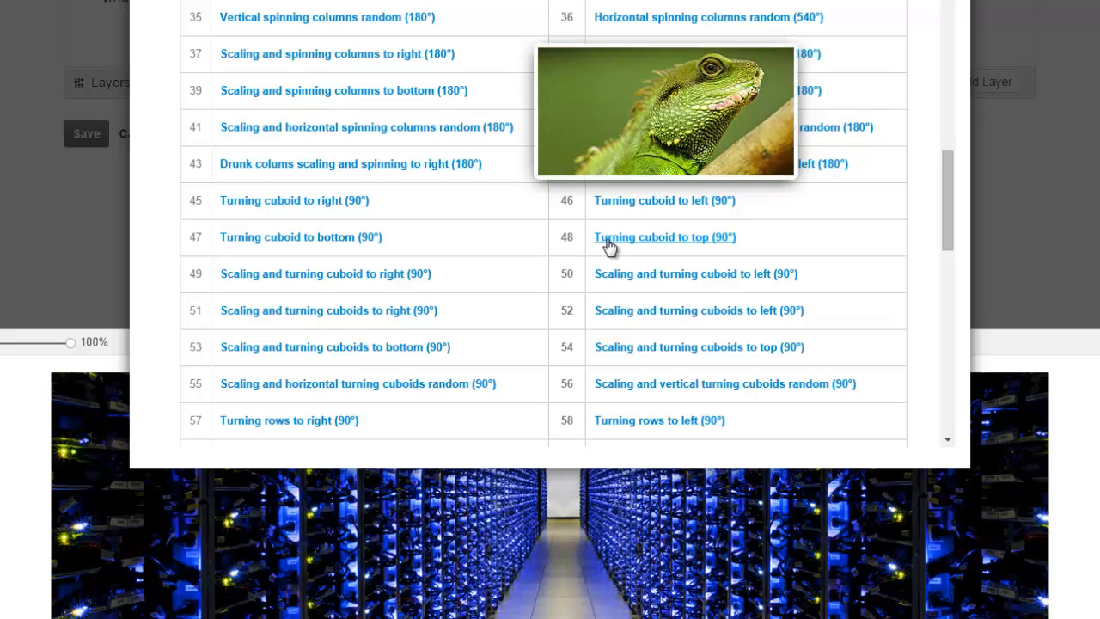
mouse_move(484, 388)
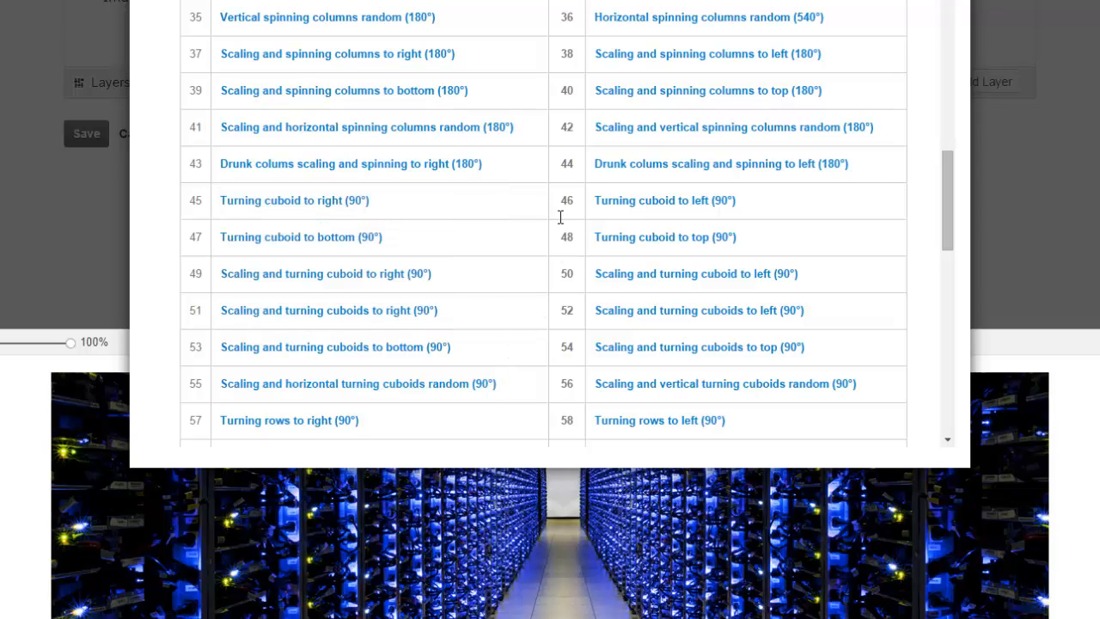
scroll(573, 81, up, 10)
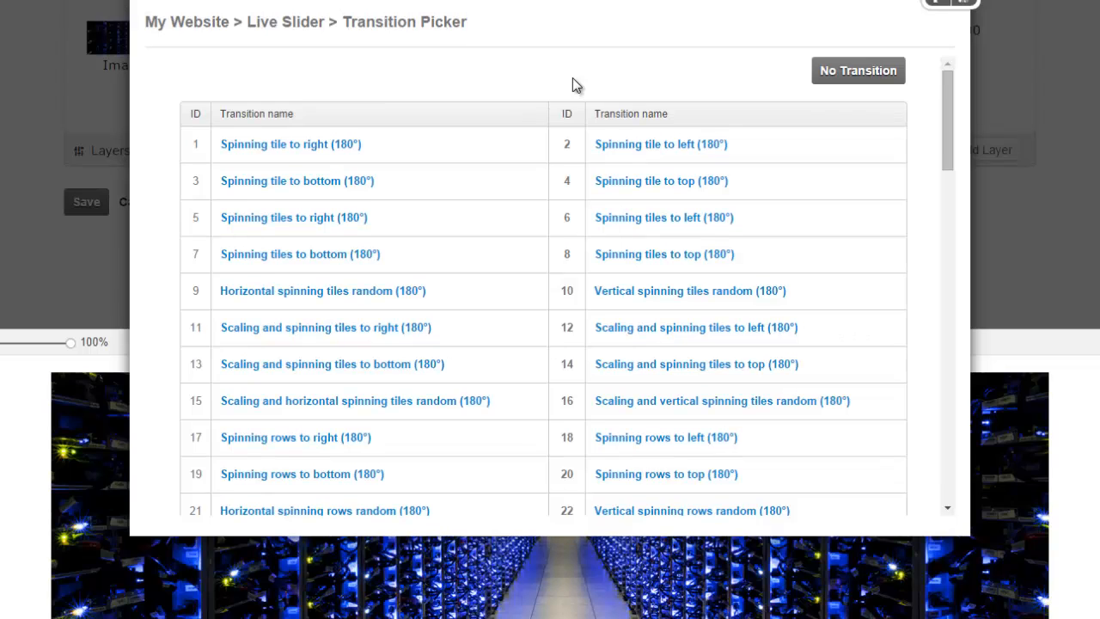
click(838, 71)
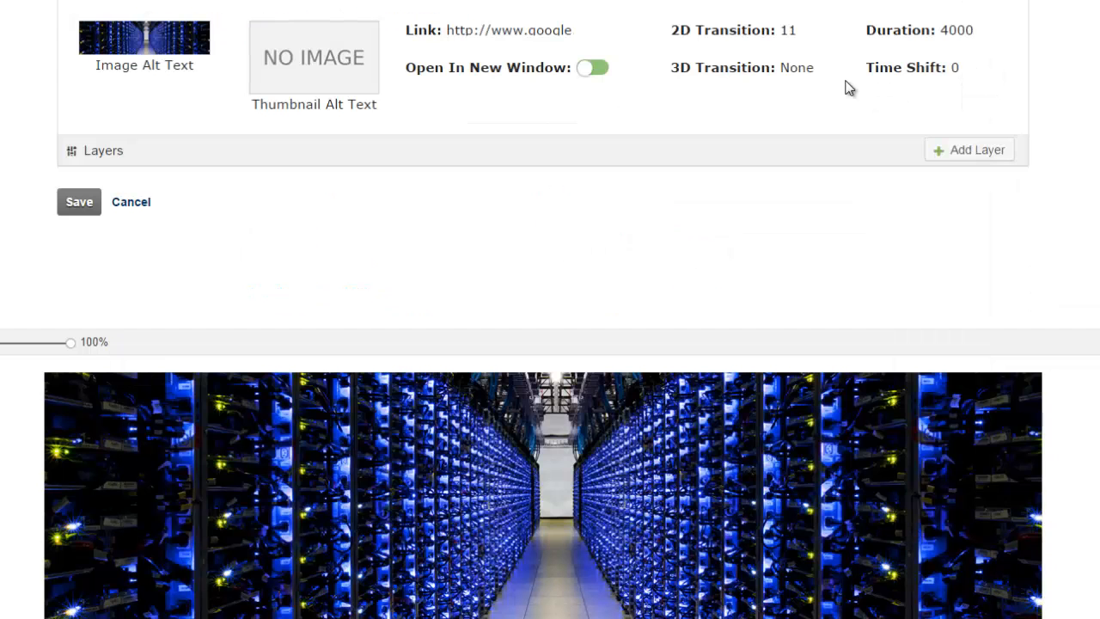
Step: Set Slide #2's 3D transition to number 69, Turning columns to top (90°), leaving its 2D transition unchanged
scroll(834, 104, up, 1)
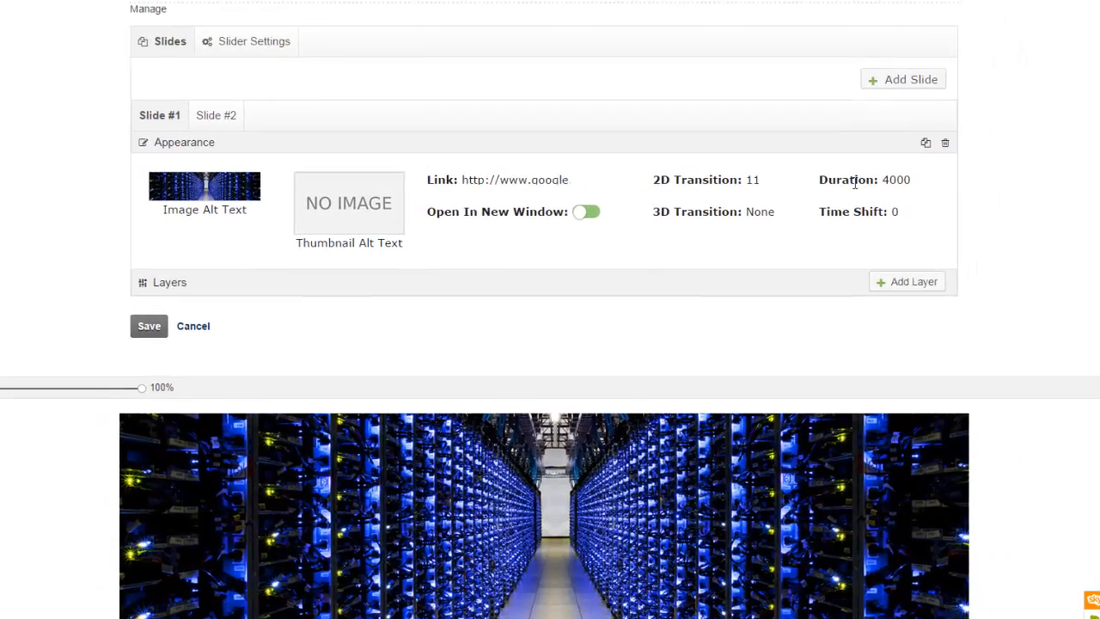
mouse_move(958, 106)
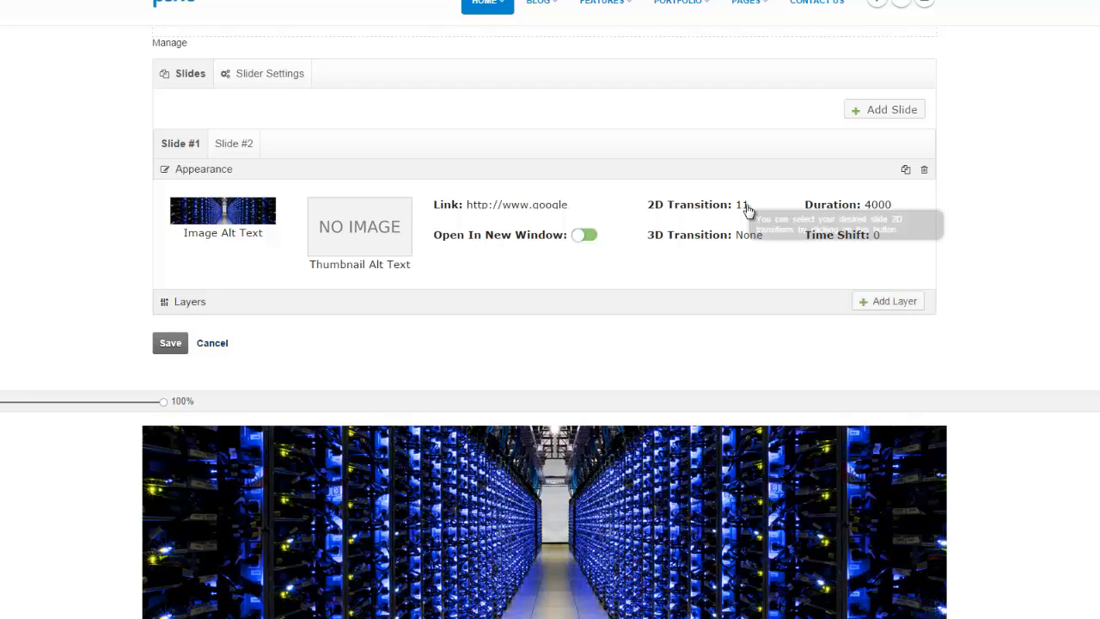
mouse_move(565, 211)
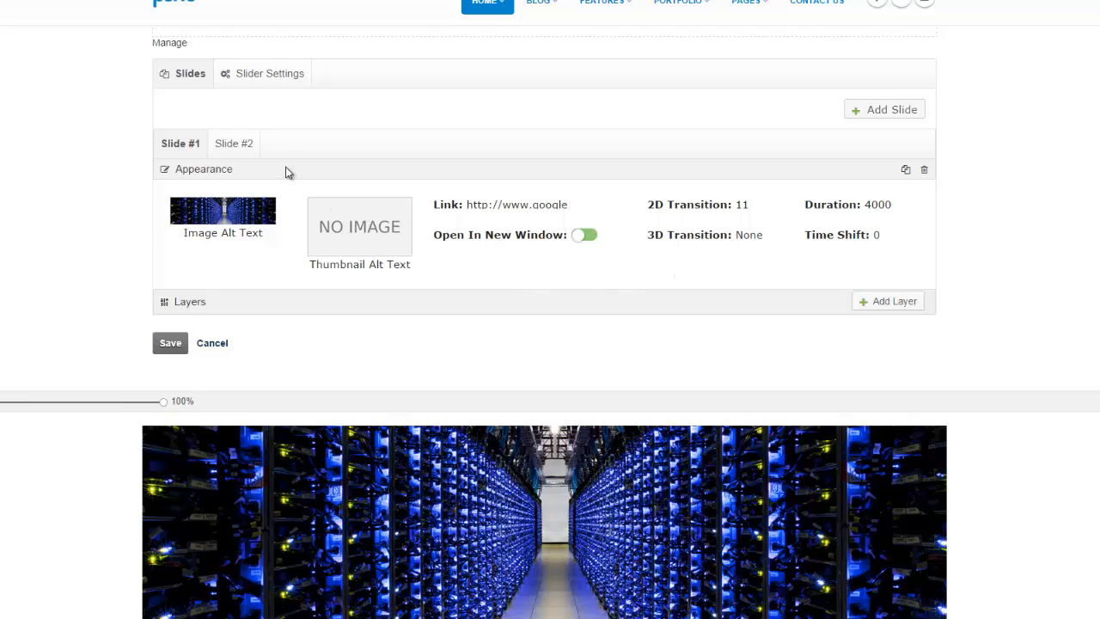
click(247, 150)
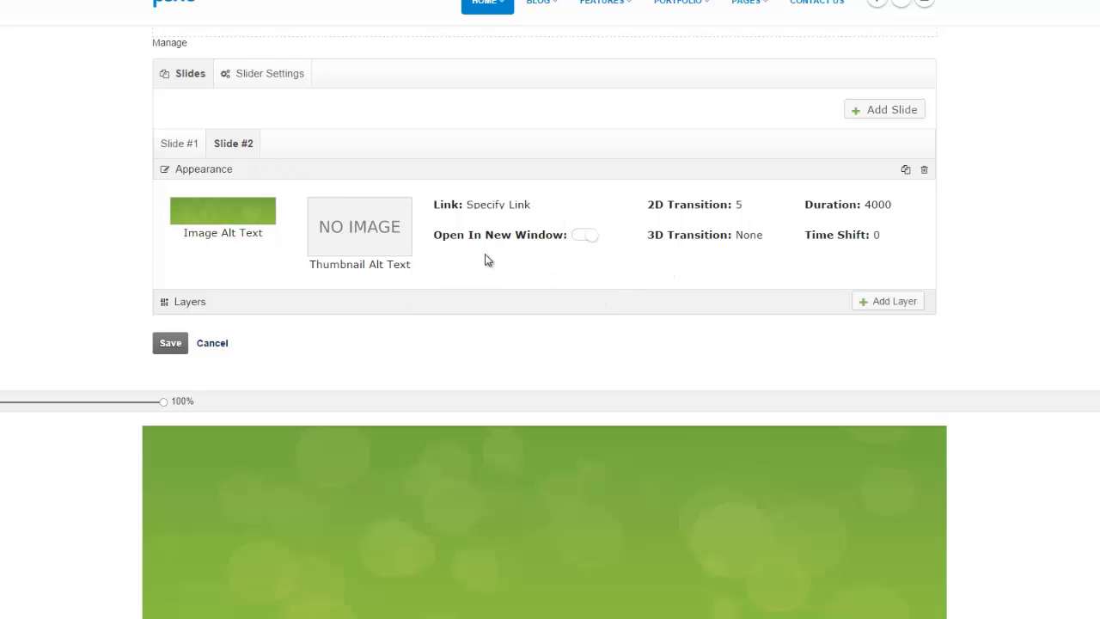
click(739, 206)
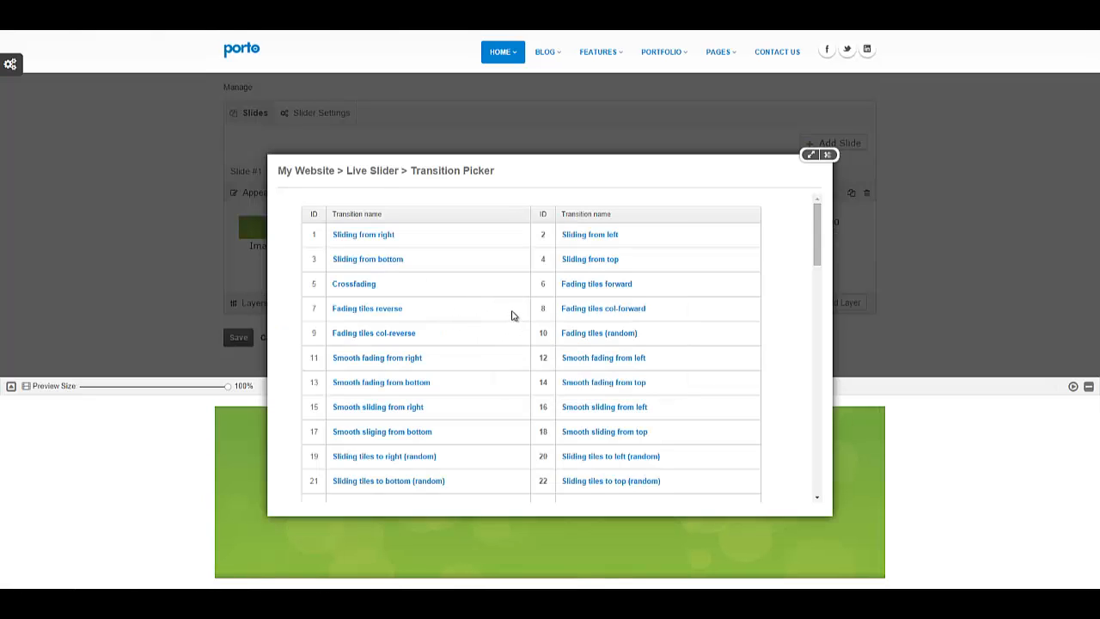
click(827, 155)
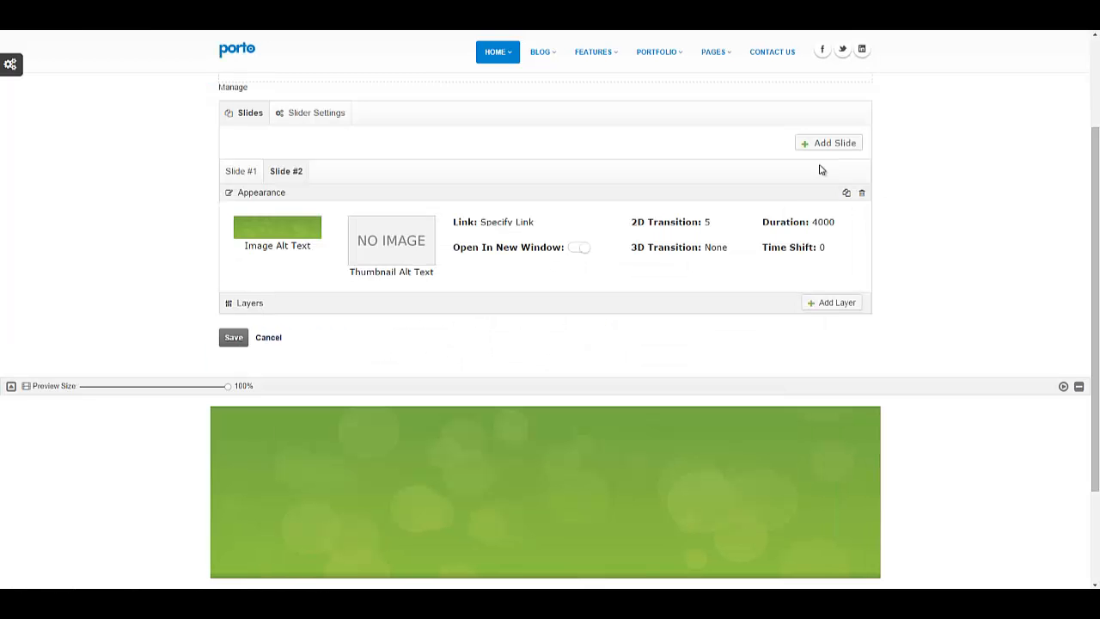
click(711, 249)
scroll(533, 292, down, 8)
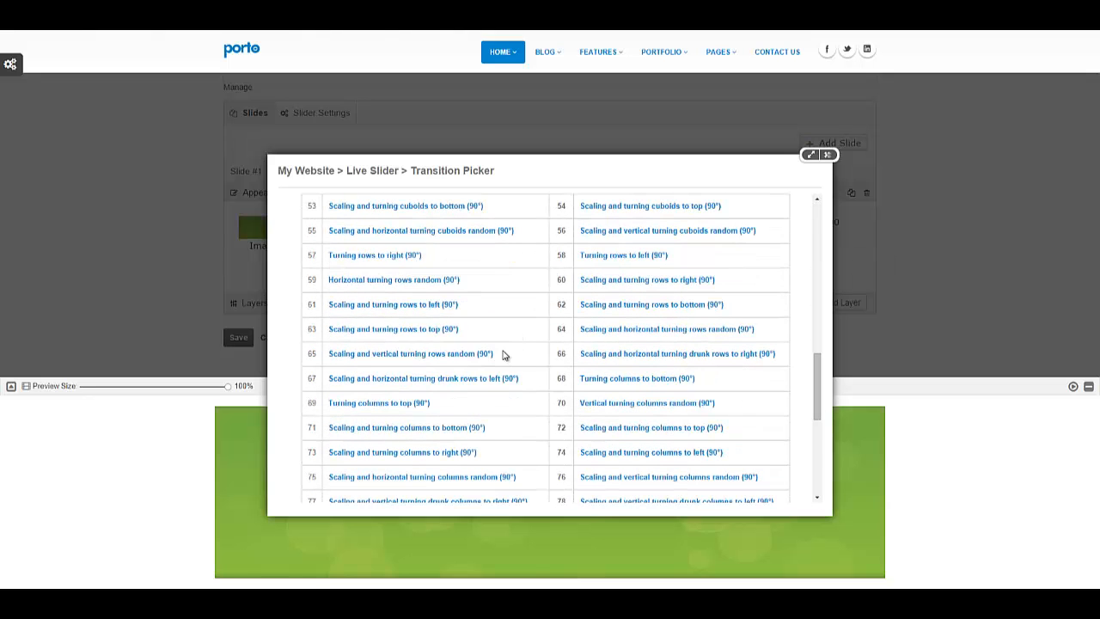
mouse_move(410, 406)
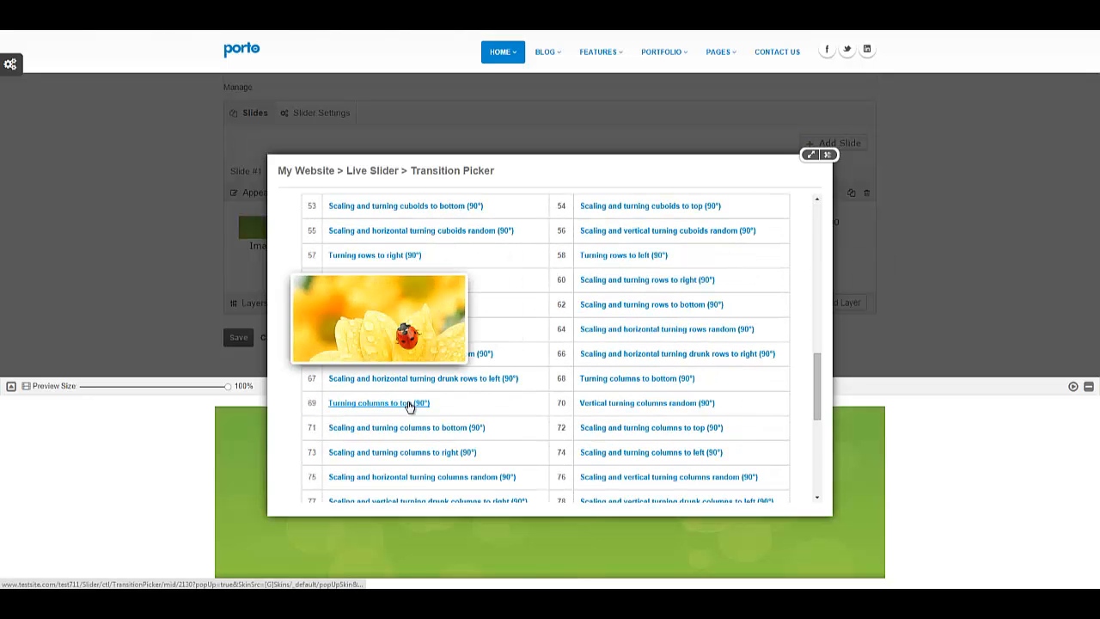
click(410, 405)
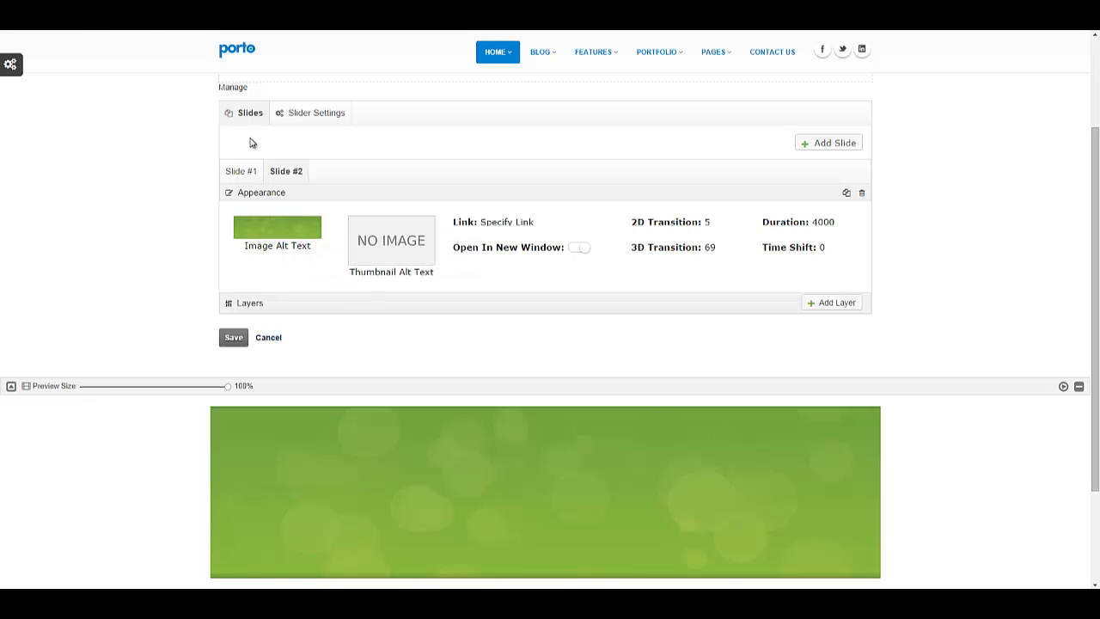
Step: Switch between the two slides, finishing on Slide #1, and play the slideshow in the preview
click(241, 171)
click(275, 171)
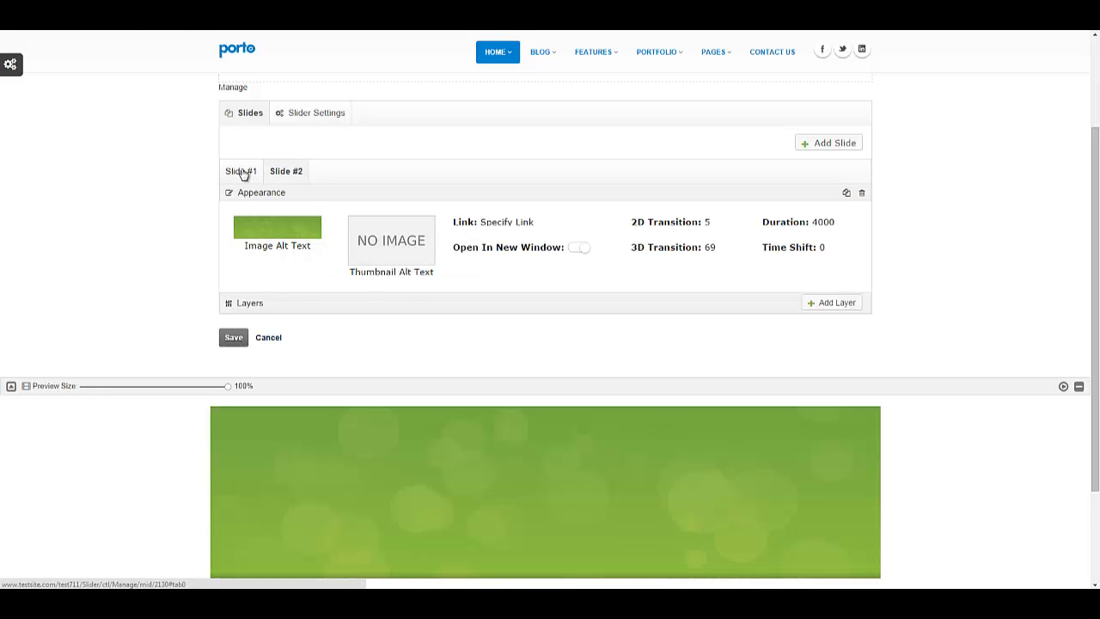
click(244, 173)
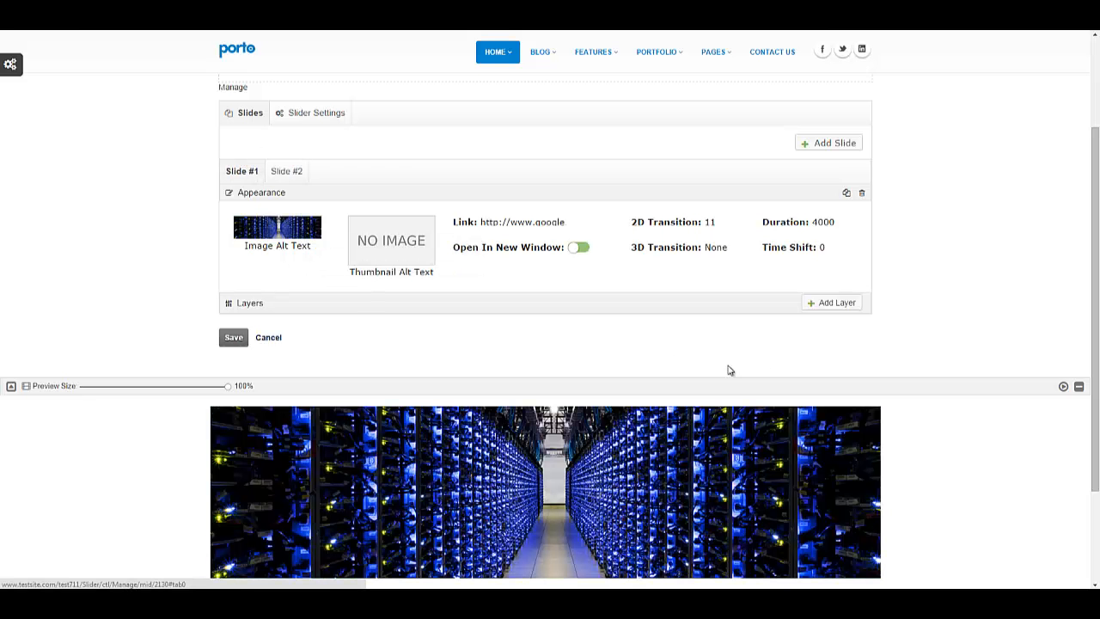
click(1065, 389)
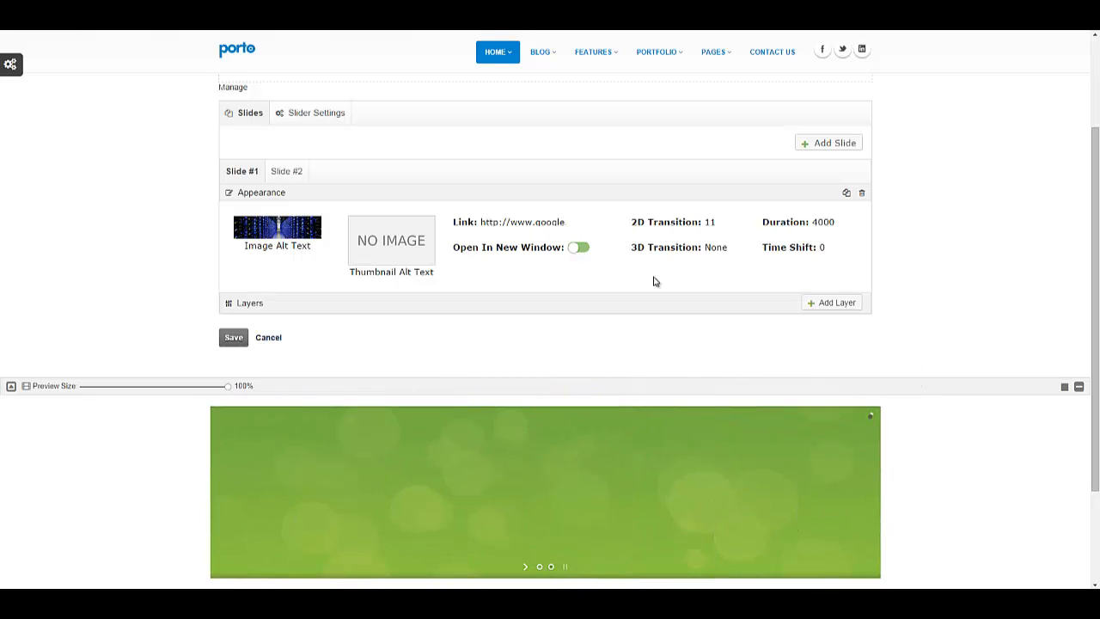
Step: Look through the slider settings from Layout and Slideshow to Your logo and Other, and return to the slide list
click(336, 112)
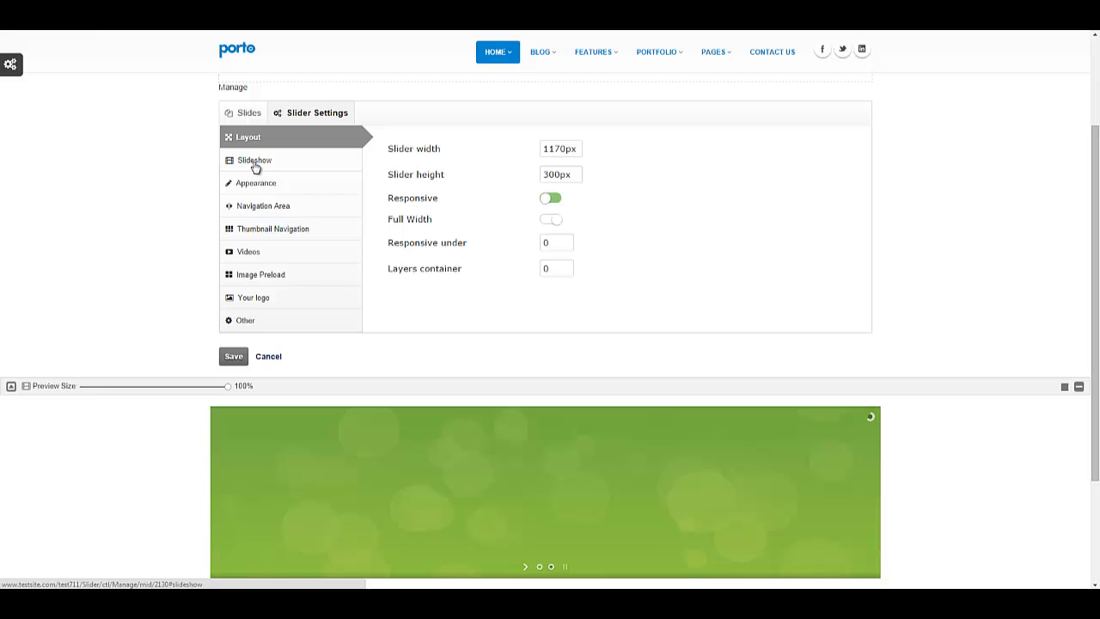
click(256, 163)
click(255, 183)
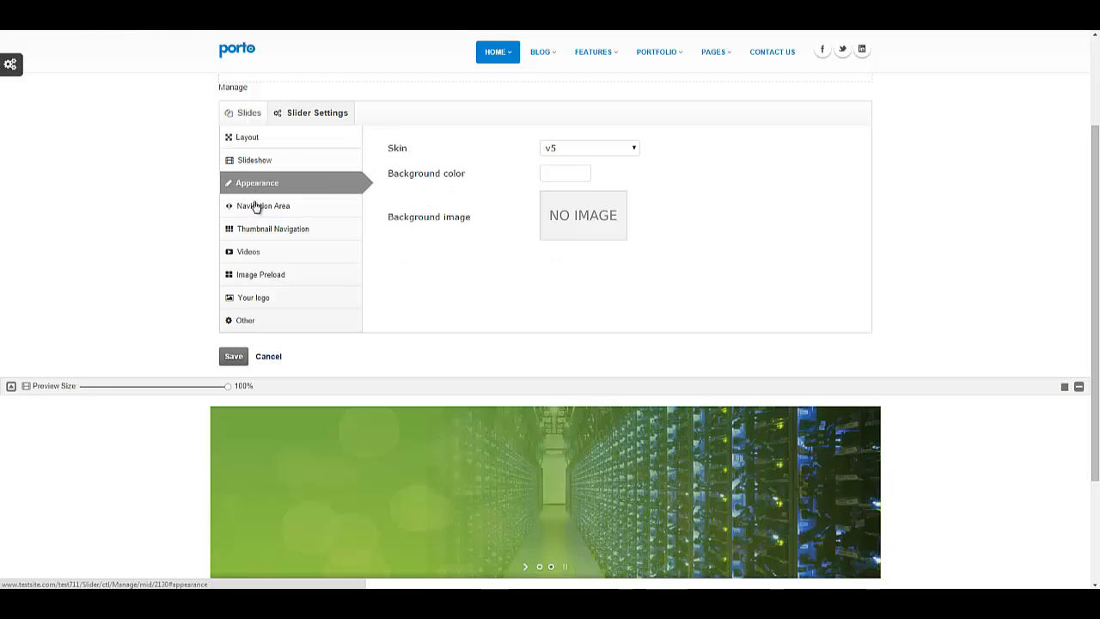
click(255, 206)
click(256, 229)
click(256, 251)
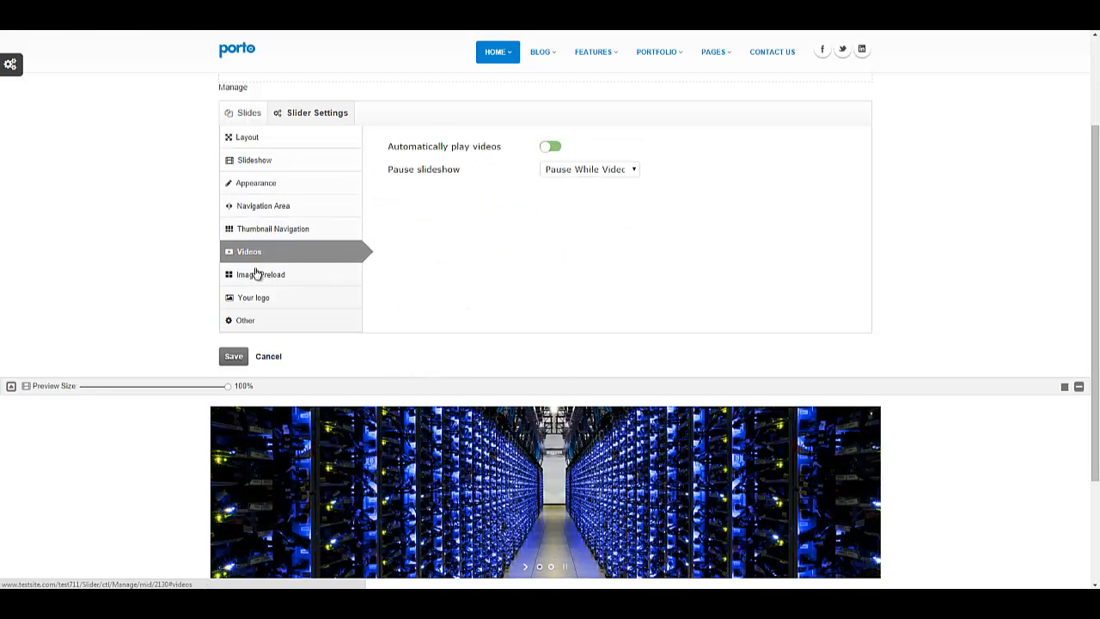
click(255, 273)
click(257, 297)
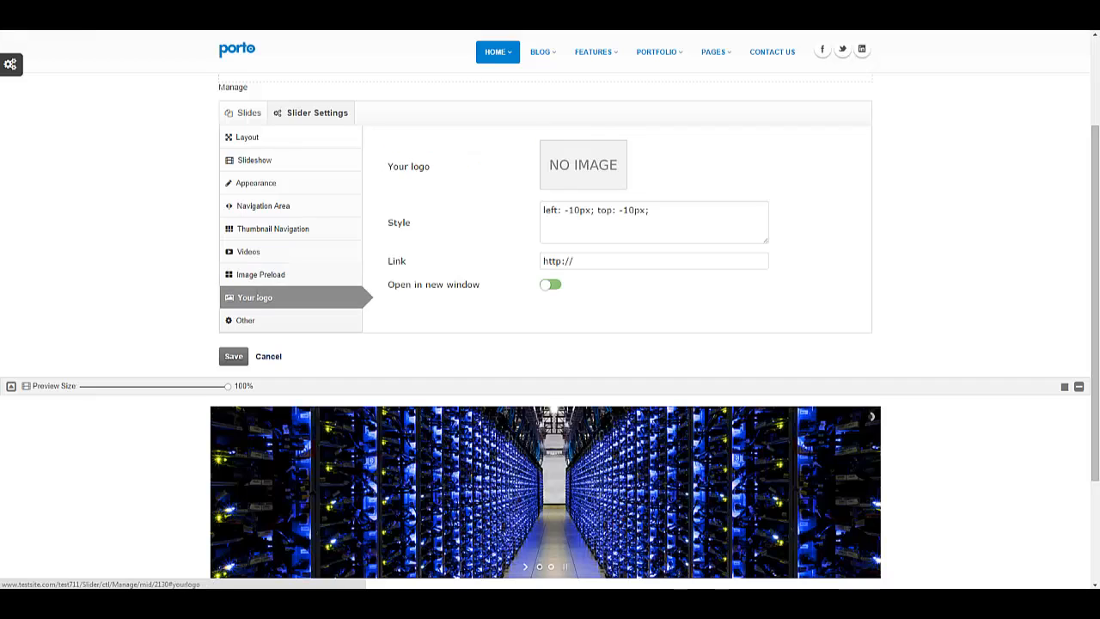
click(253, 320)
click(250, 116)
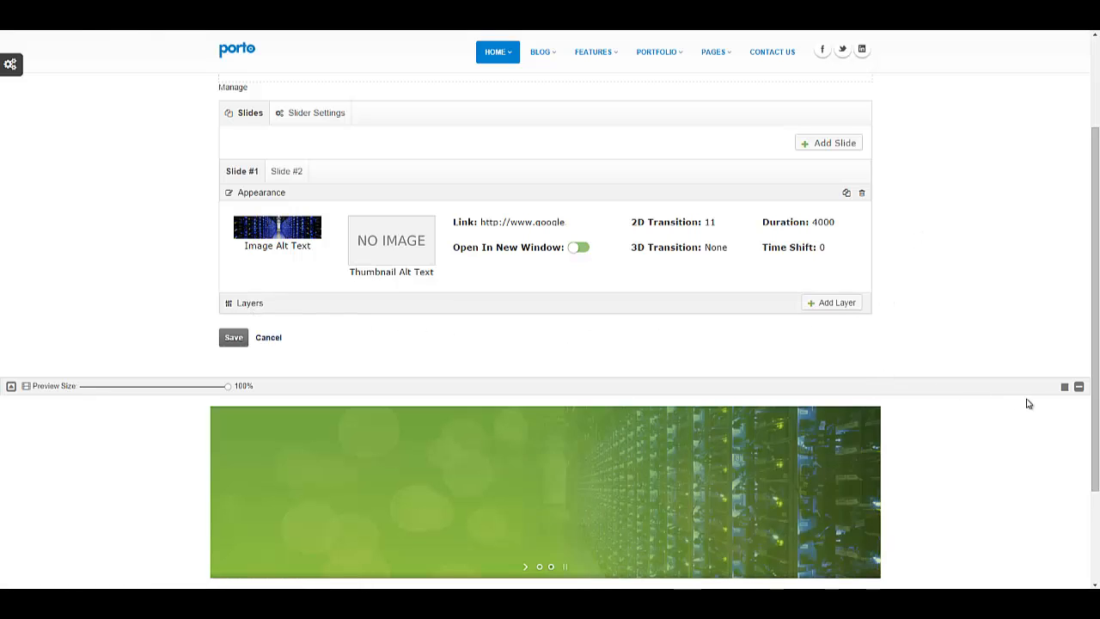
Step: Stop the slideshow playing in the preview and show Slide #2
click(1063, 389)
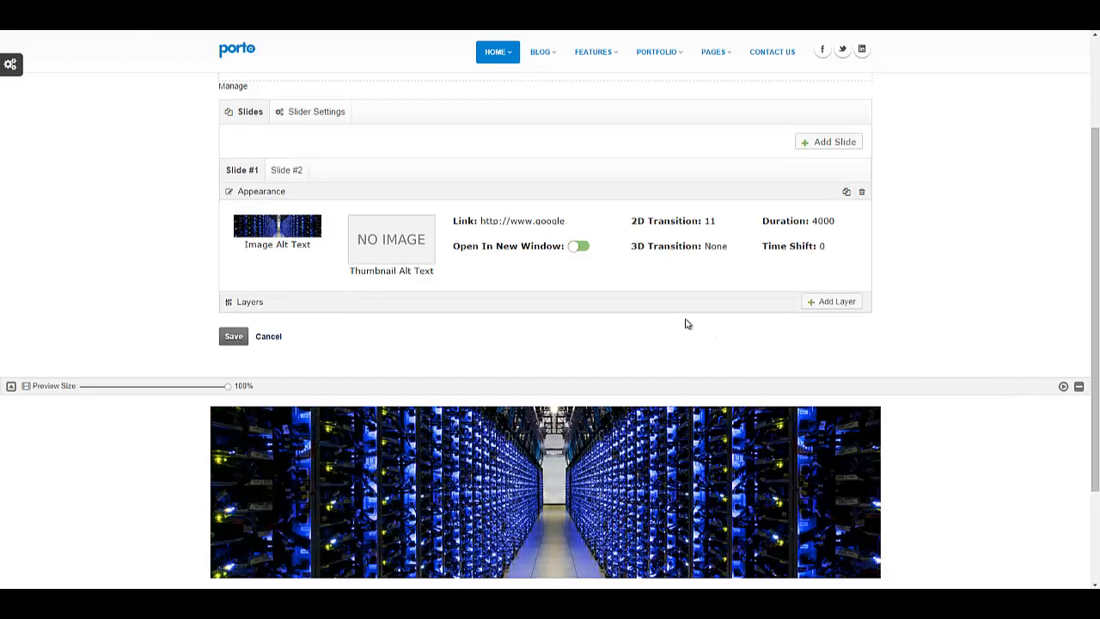
scroll(687, 325, down, 1)
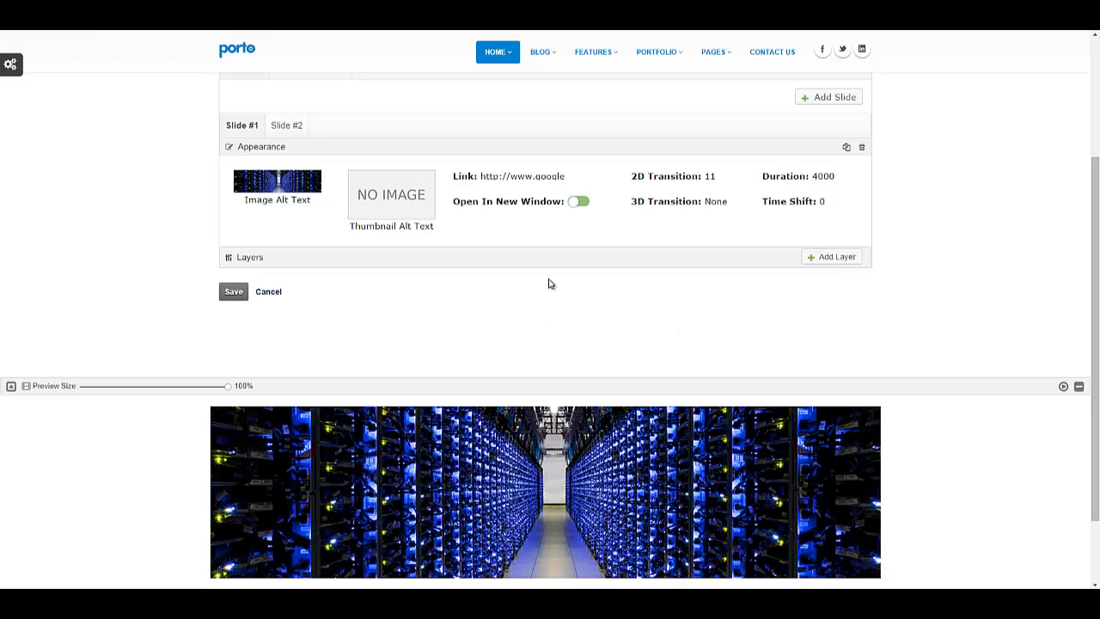
click(294, 127)
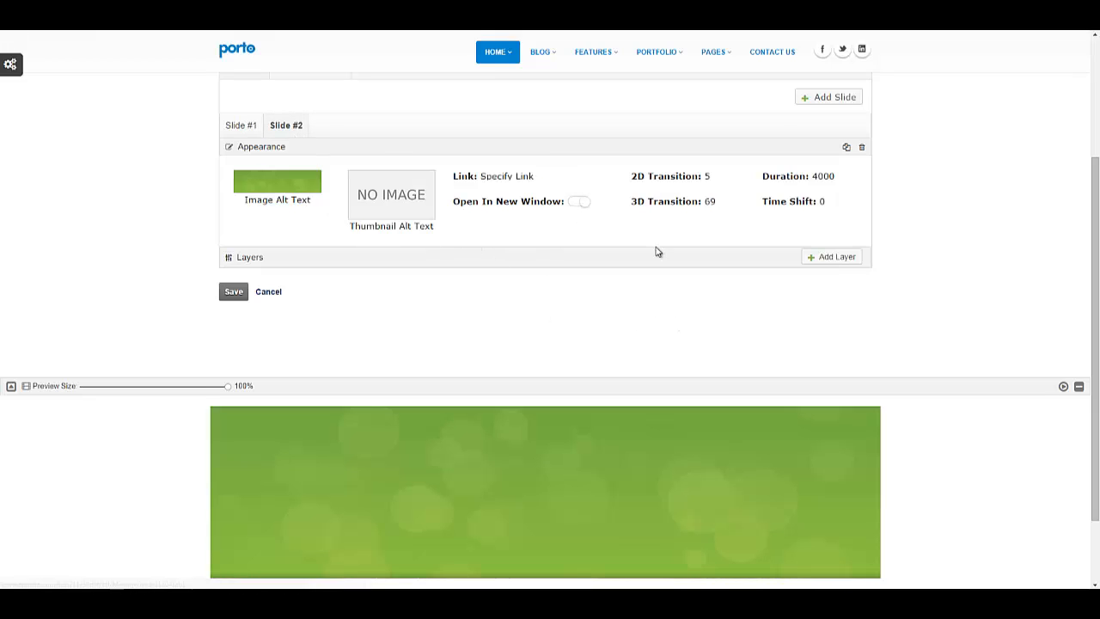
Step: Add an Image layer with the porto logo to Slide #2 and place it near the slide's centre, about 99px from top and 512px from left
click(831, 259)
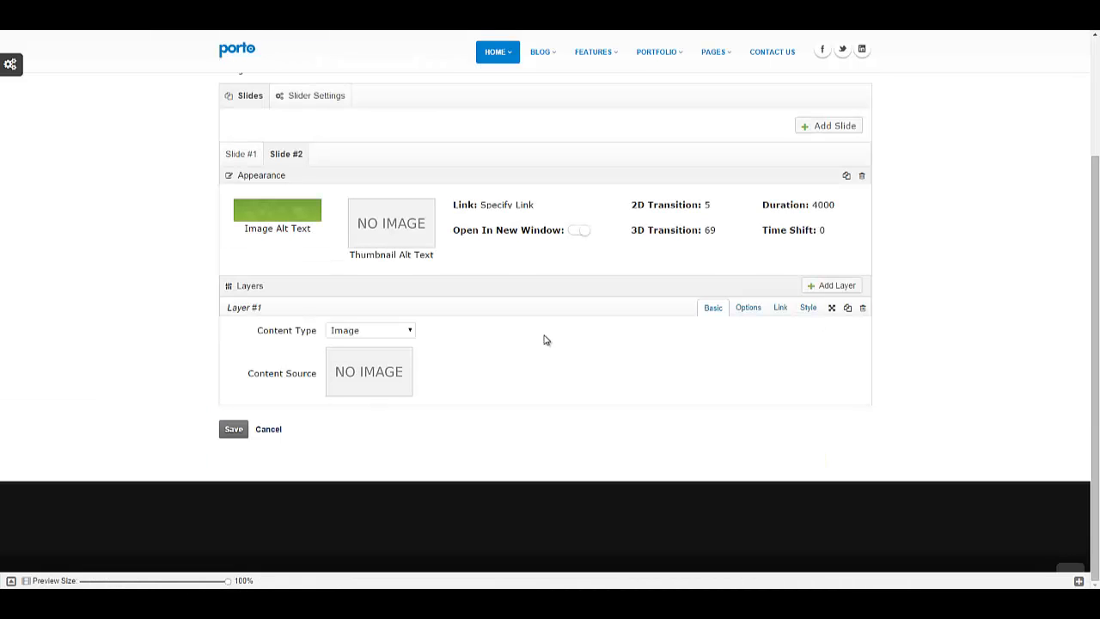
click(374, 333)
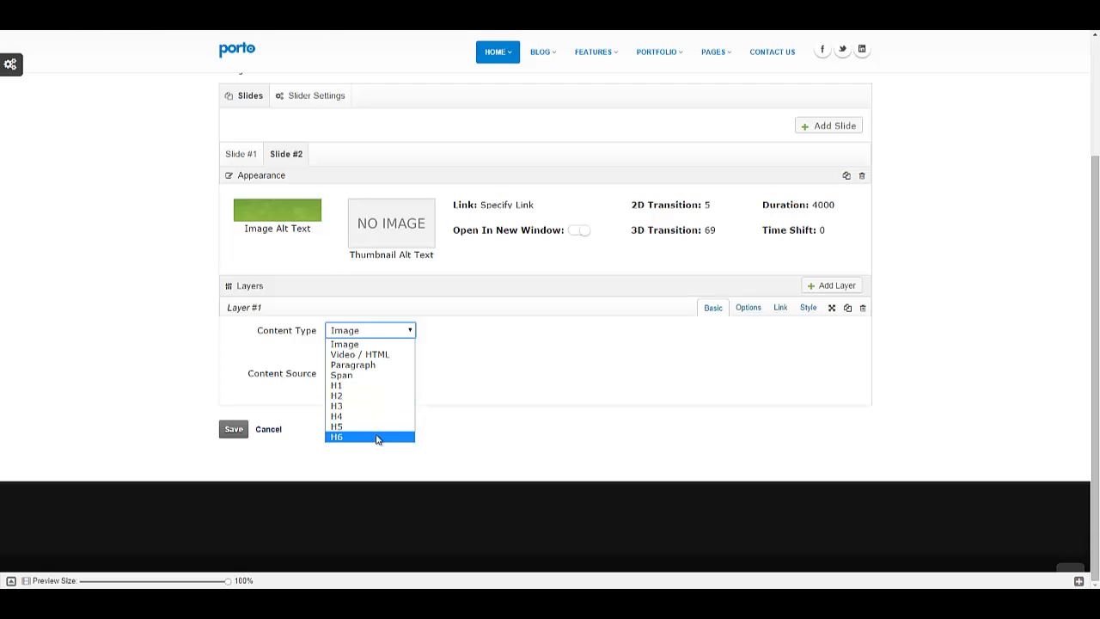
click(377, 350)
click(413, 372)
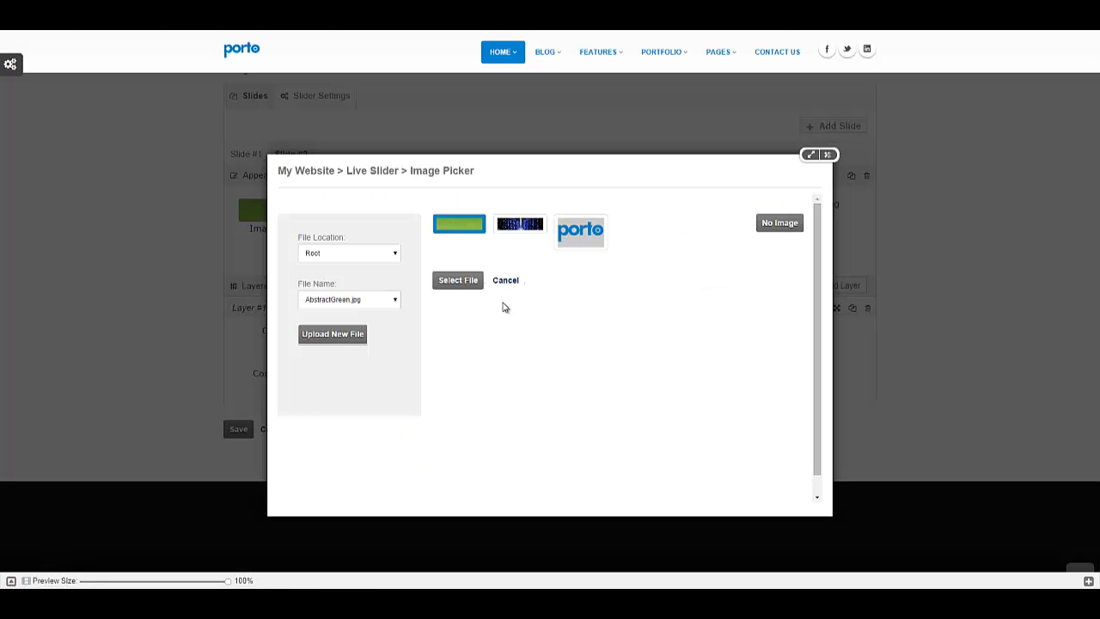
click(583, 241)
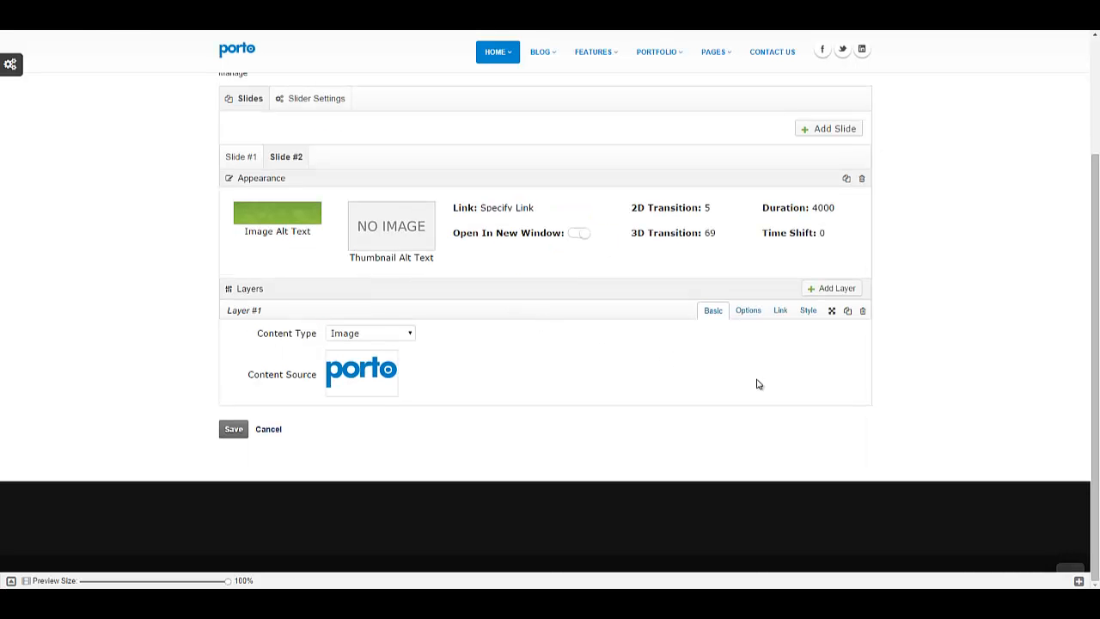
click(1077, 582)
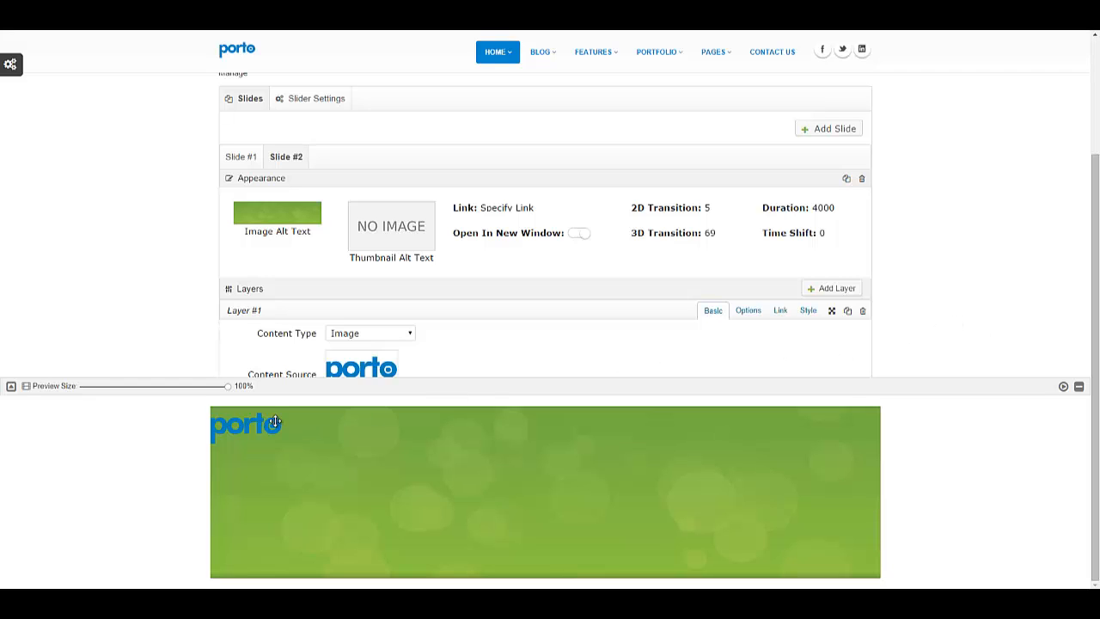
drag(260, 431, 544, 492)
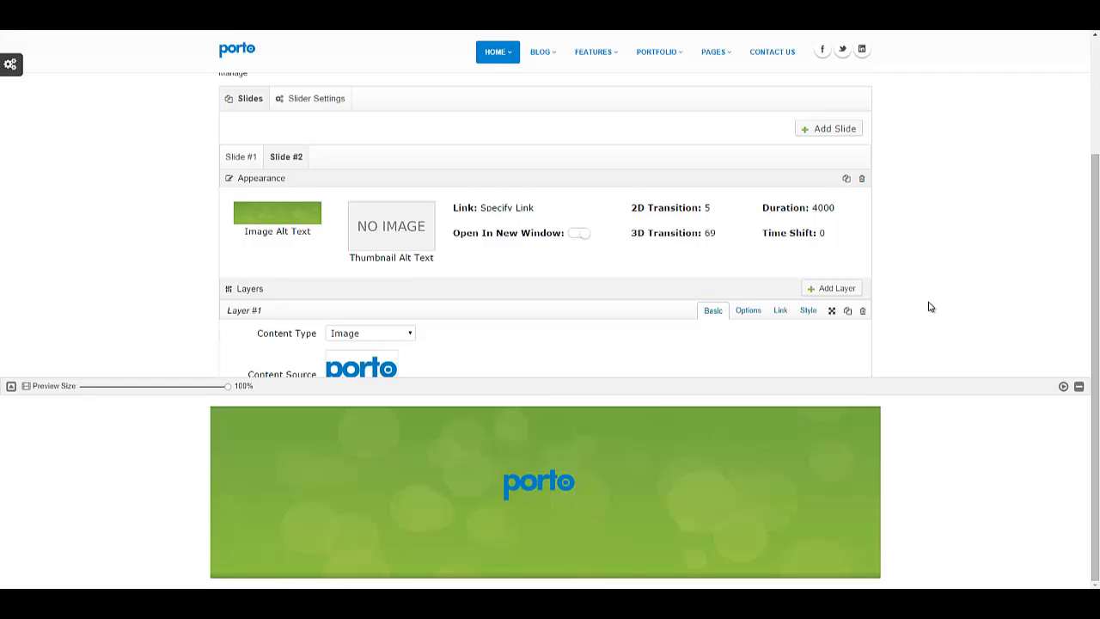
Step: Add a second layer to Slide #2 as an H1 heading reading "Live Slider is Awesome!" and show it in the preview
click(833, 288)
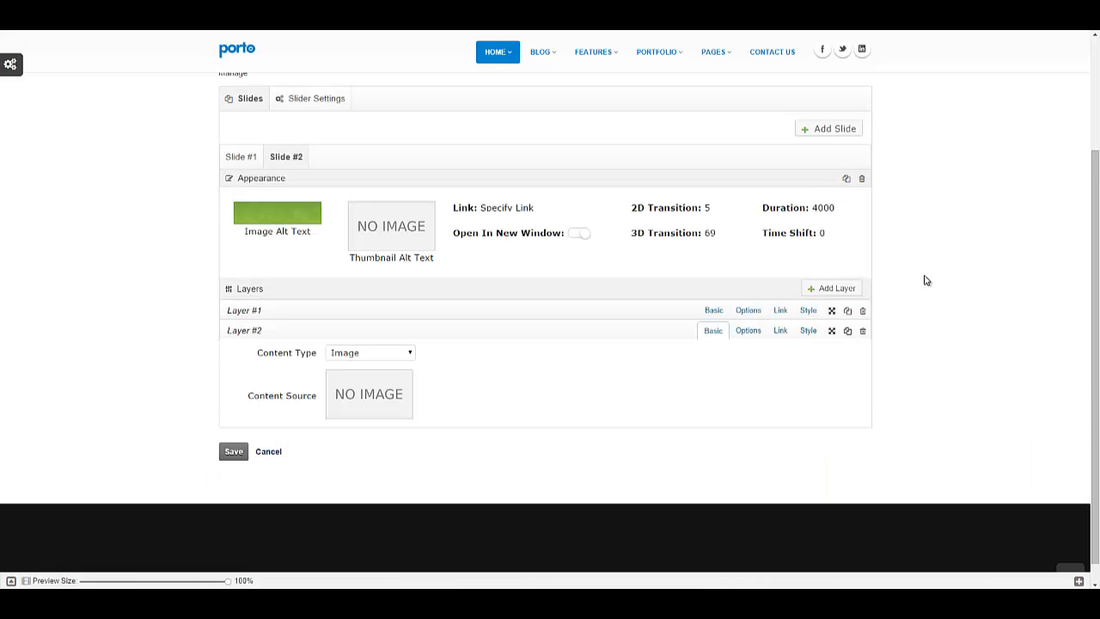
click(409, 353)
click(381, 406)
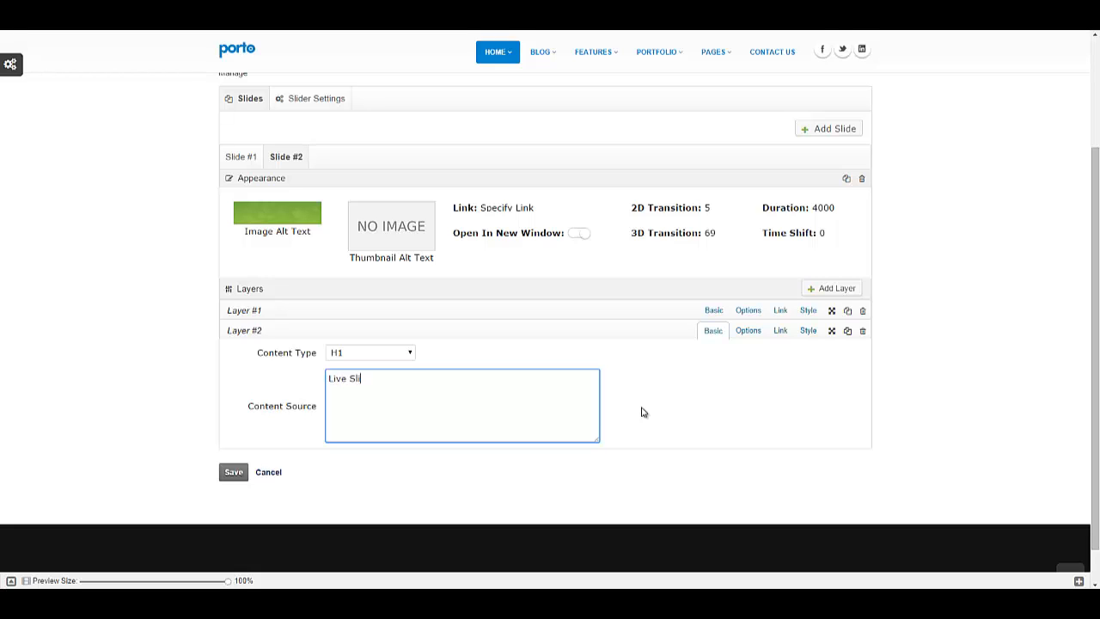
text(Live Slider is Awesome!)
click(1078, 582)
scroll(962, 322, down, 1)
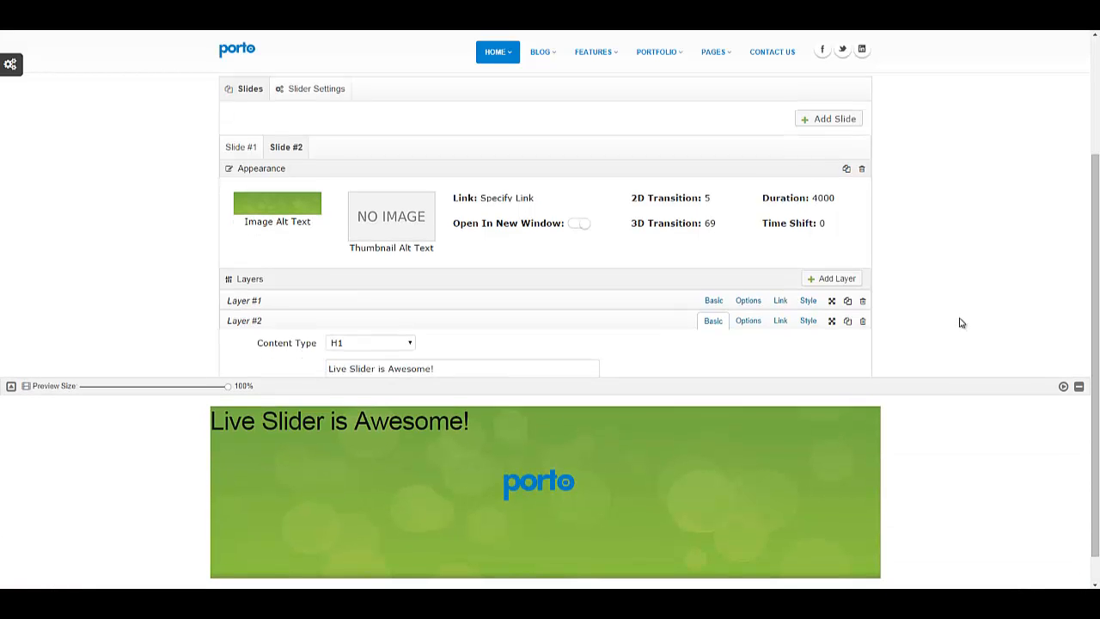
Step: Style the Layer #2 heading with font color ffffff and font size 20px
click(808, 289)
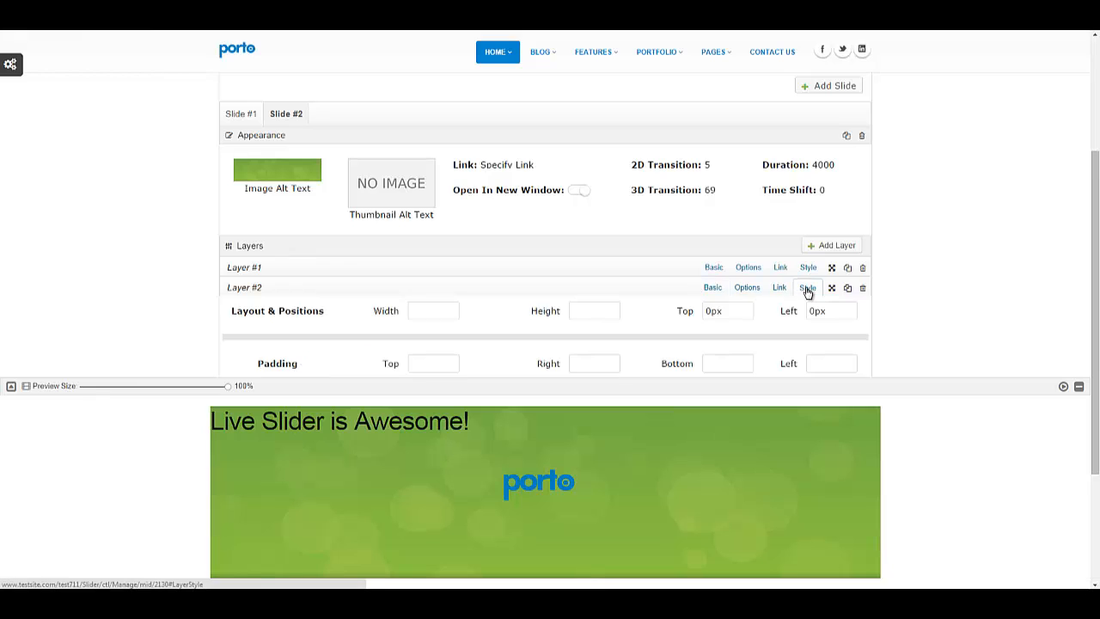
scroll(856, 290, down, 4)
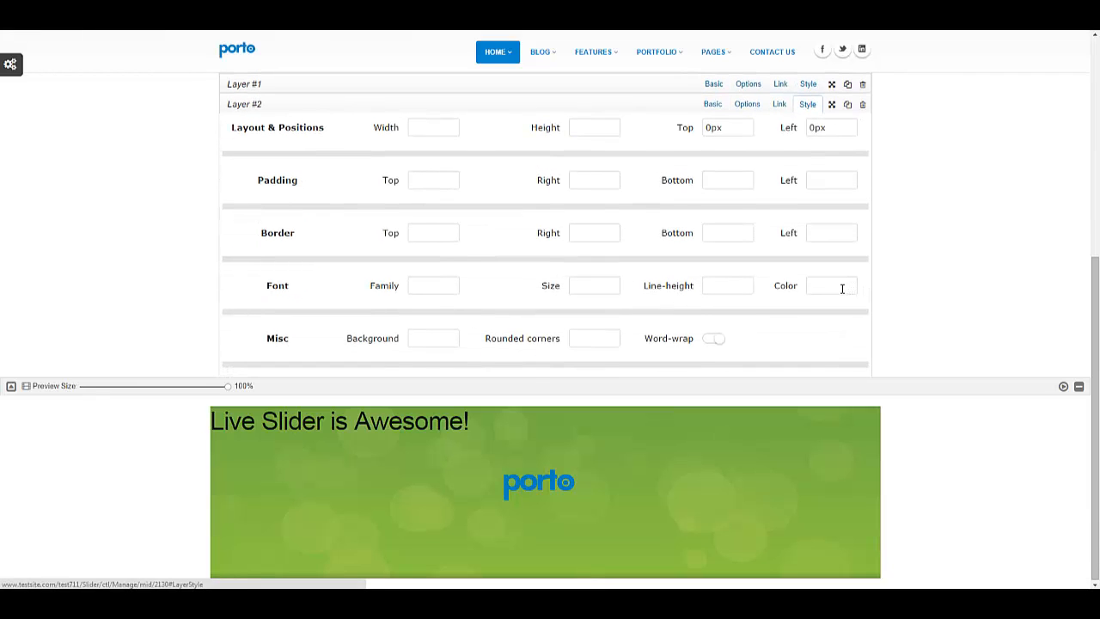
click(842, 289)
click(815, 303)
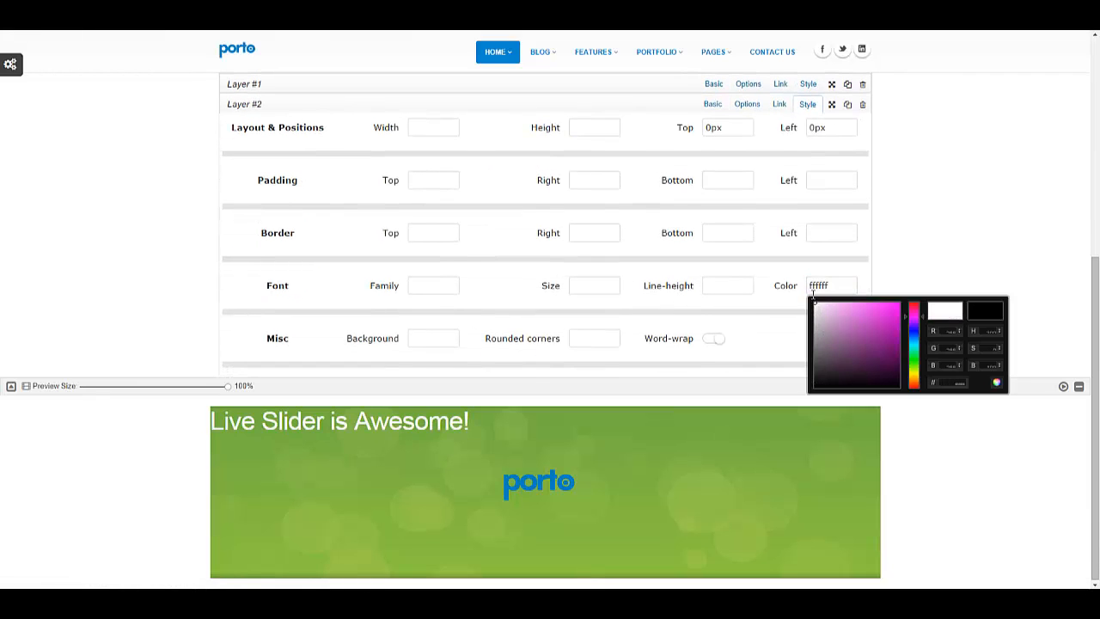
click(943, 251)
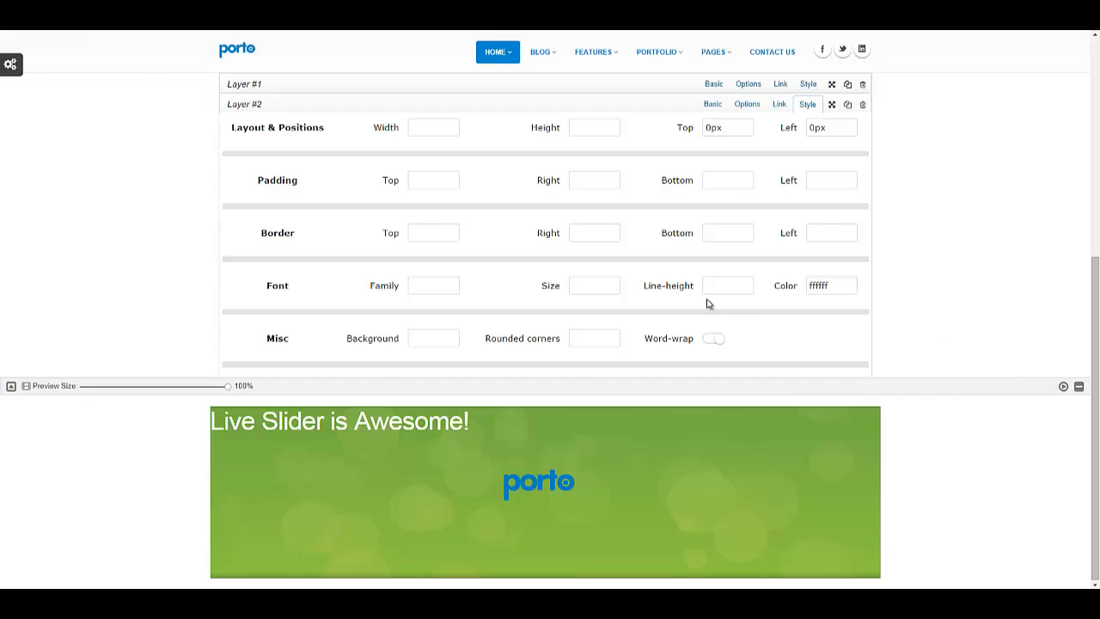
click(596, 284)
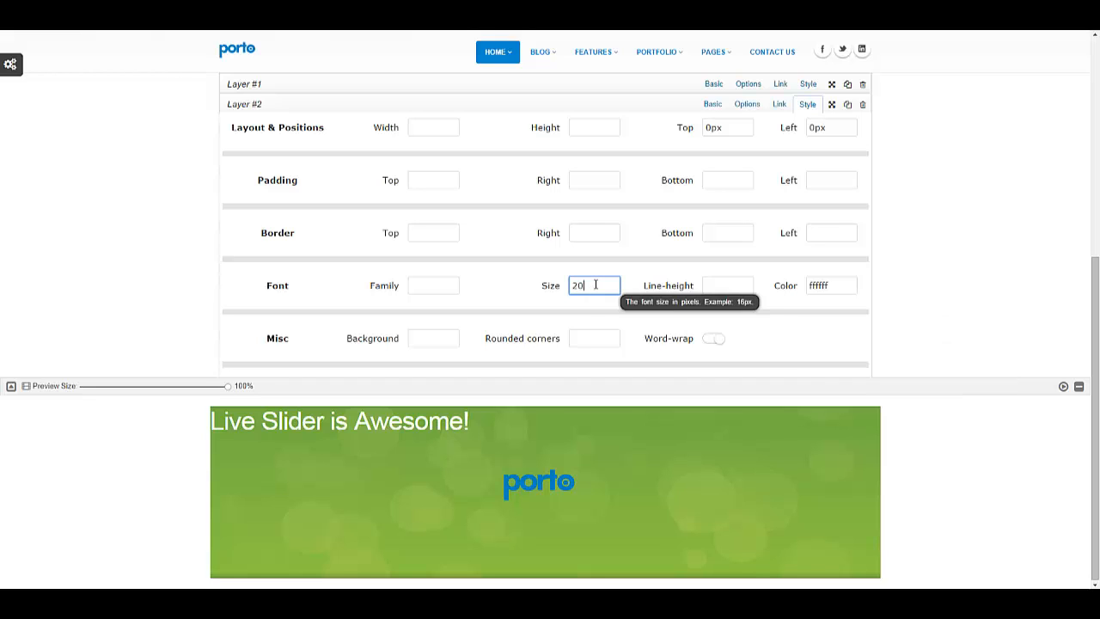
key(Tab)
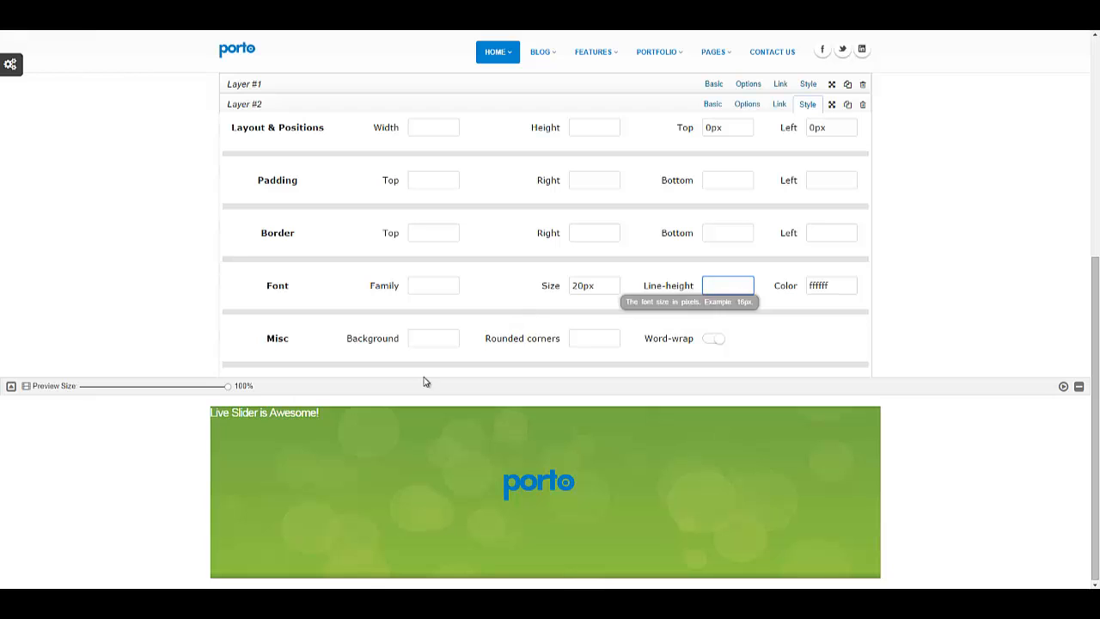
Step: Move the heading beneath the porto logo, about 171px from top and 482px from left, and set its background to 000000
drag(295, 417, 572, 513)
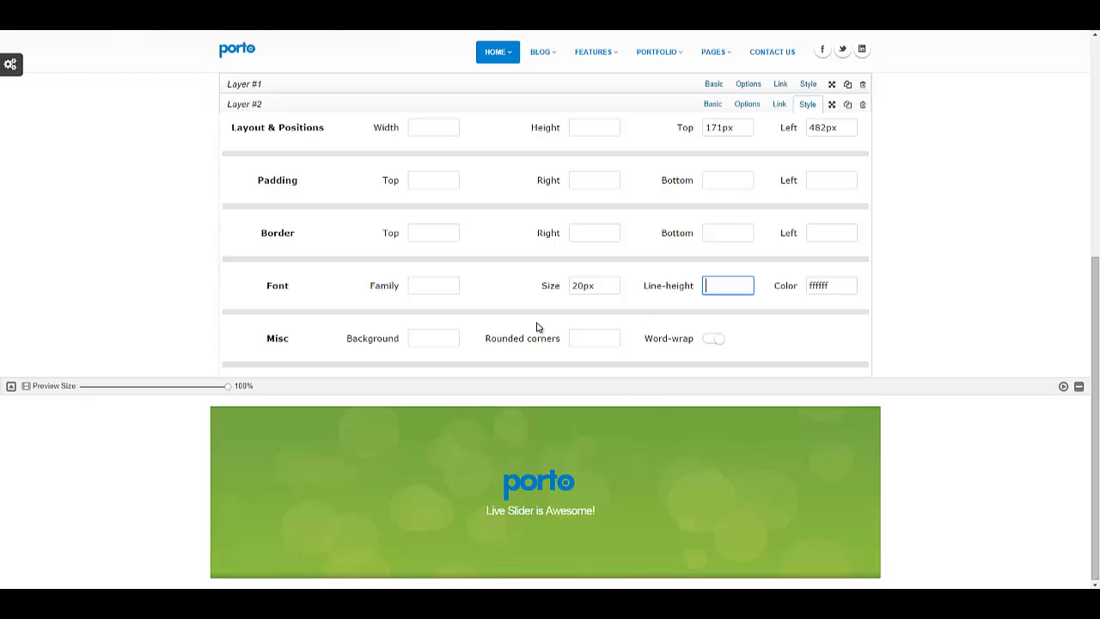
click(434, 337)
drag(421, 365, 400, 445)
Step: Set the Layer #2 heading's top, right, bottom and left padding to 10px each
click(415, 181)
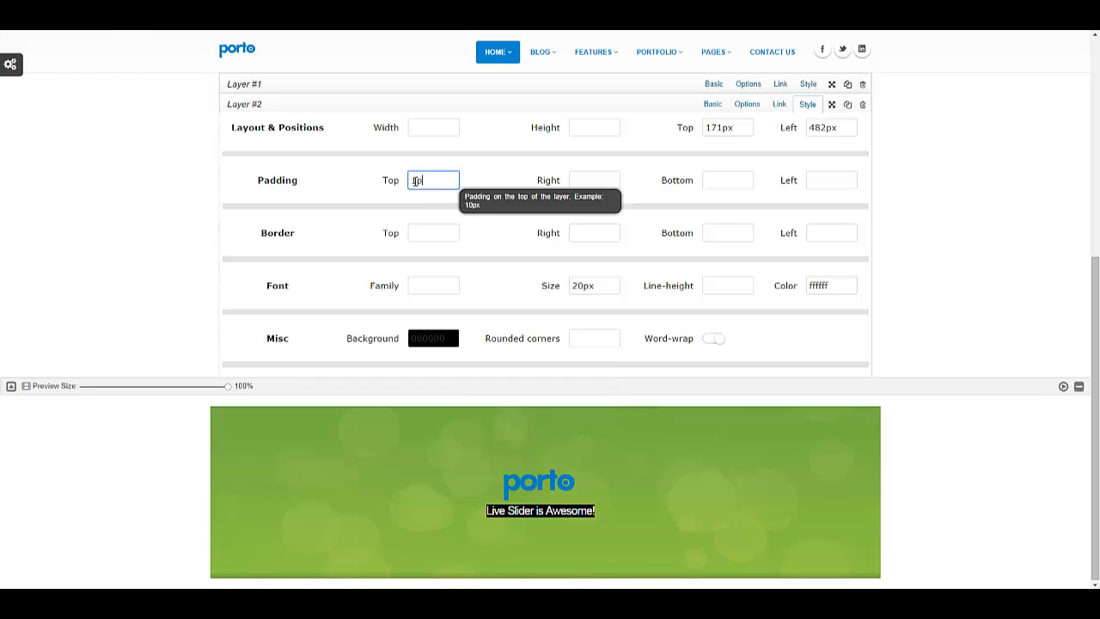
key(ctrl+a)
key(ctrl+c)
click(593, 179)
key(ctrl+v)
click(730, 173)
text(v)
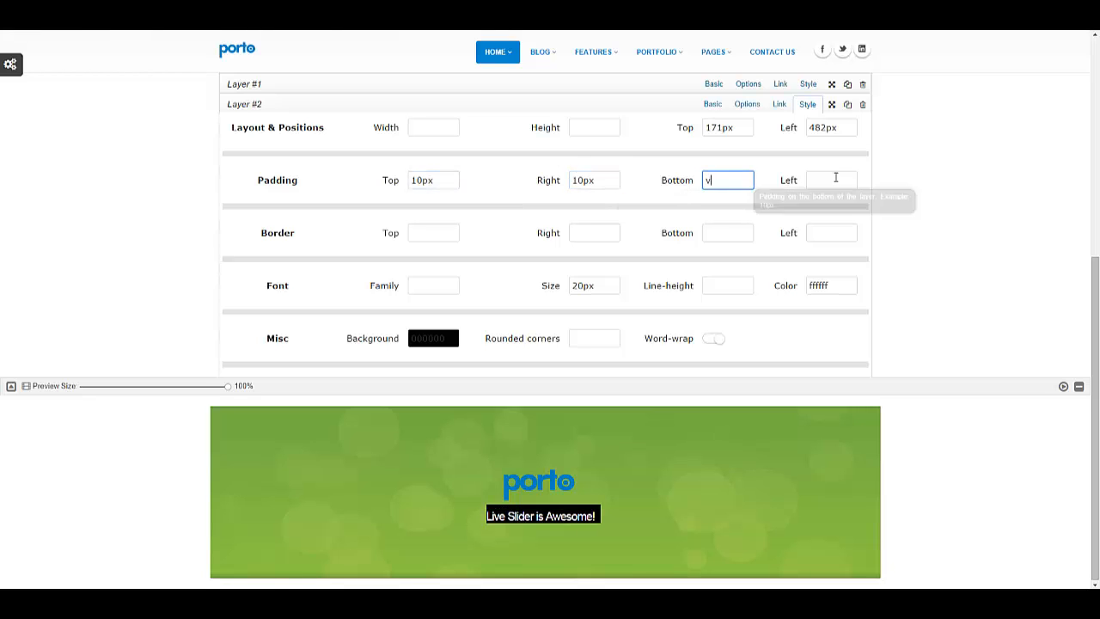
click(830, 180)
key(ctrl+v)
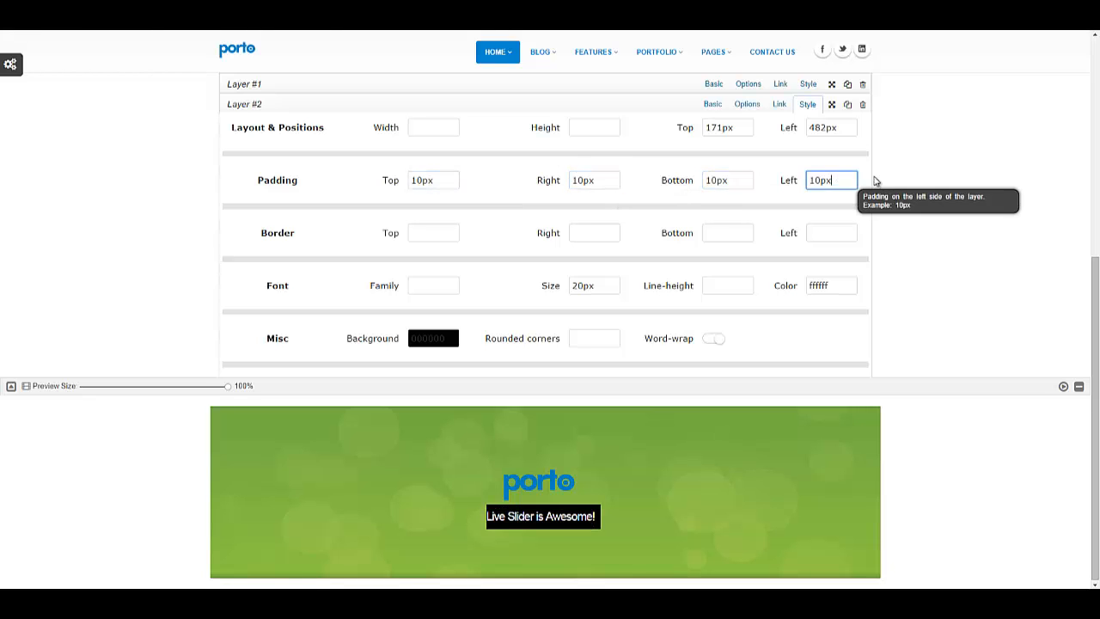
click(907, 228)
Step: Round the heading's corners by 10px and recentre it under the logo, about 173px from top and 470px from left
click(592, 343)
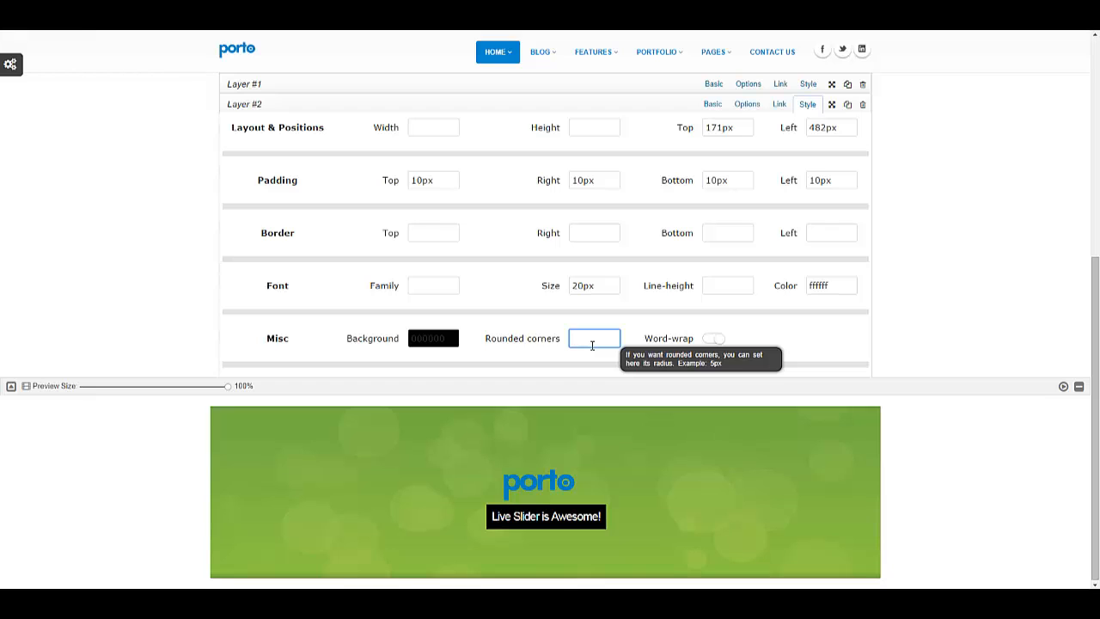
key(Tab)
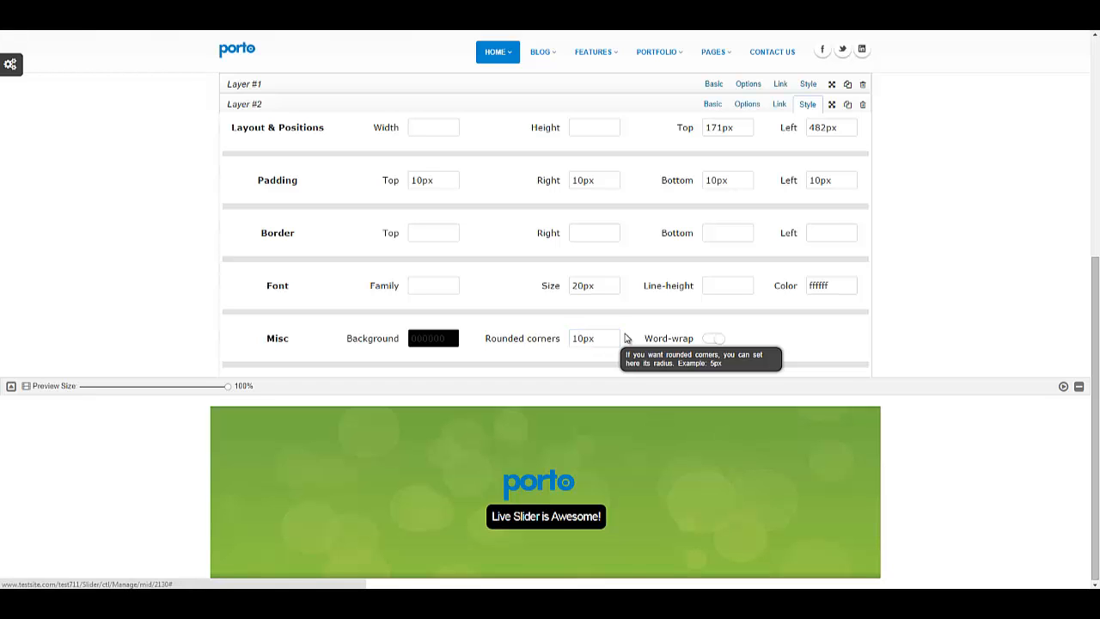
drag(590, 520, 583, 521)
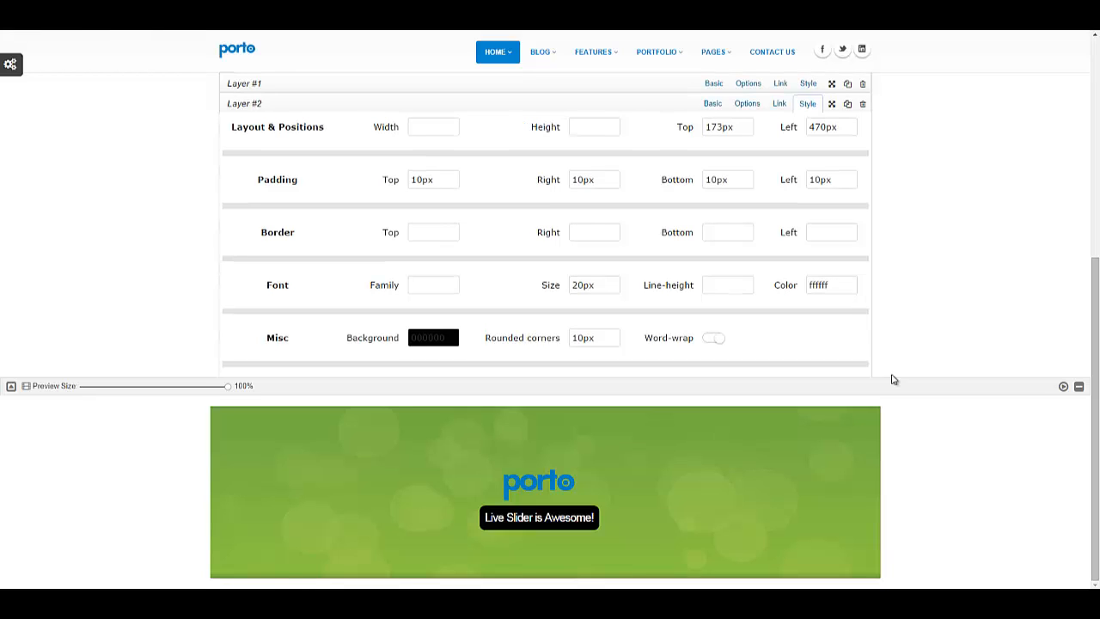
click(1078, 386)
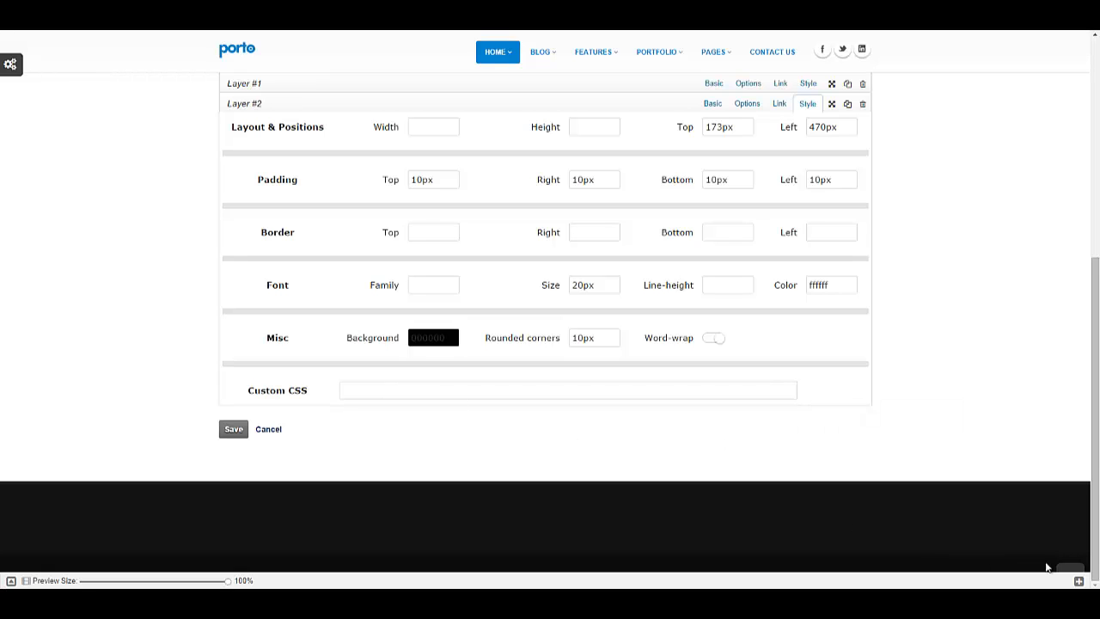
click(1079, 582)
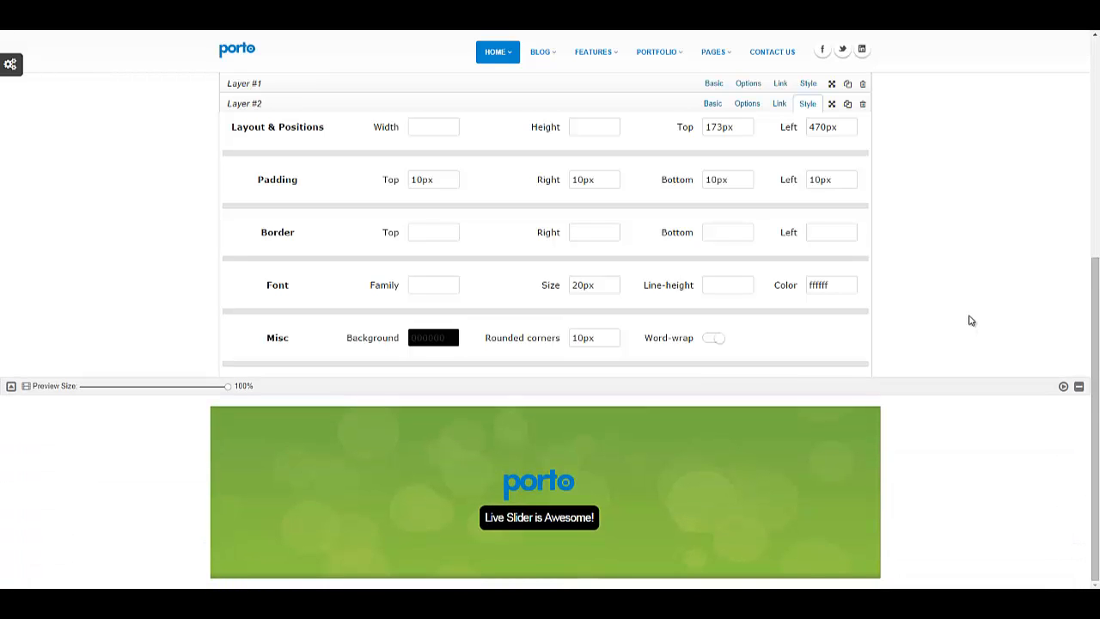
Step: Select the porto logo layer, examine its Basic, Options, Link and Style settings, and play the slideshow in the preview
click(549, 482)
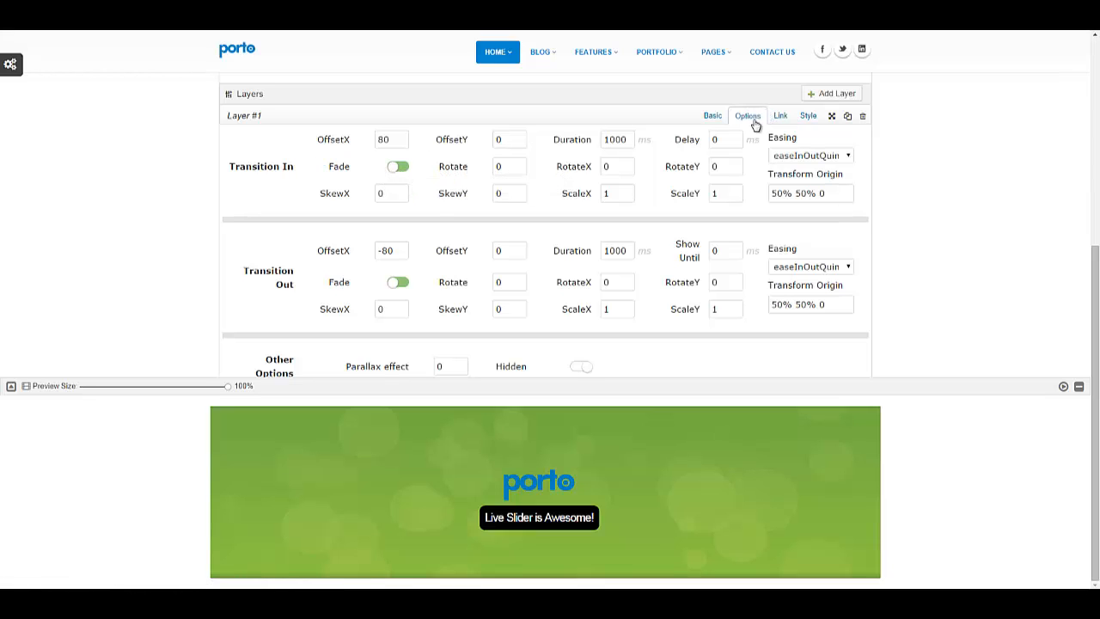
click(715, 119)
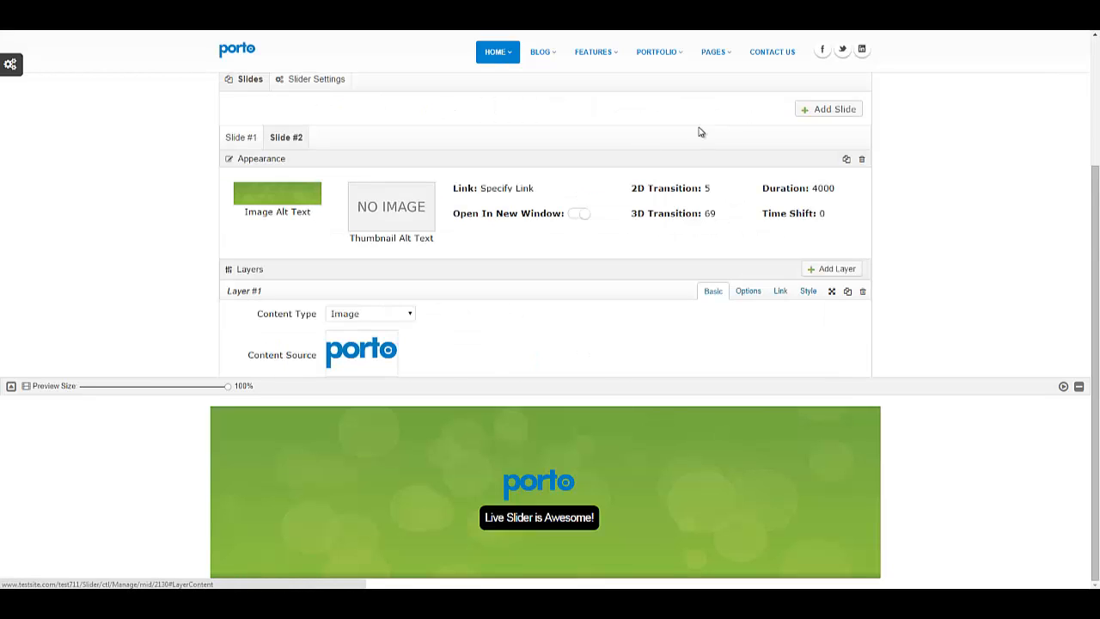
click(740, 294)
scroll(804, 305, down, 2)
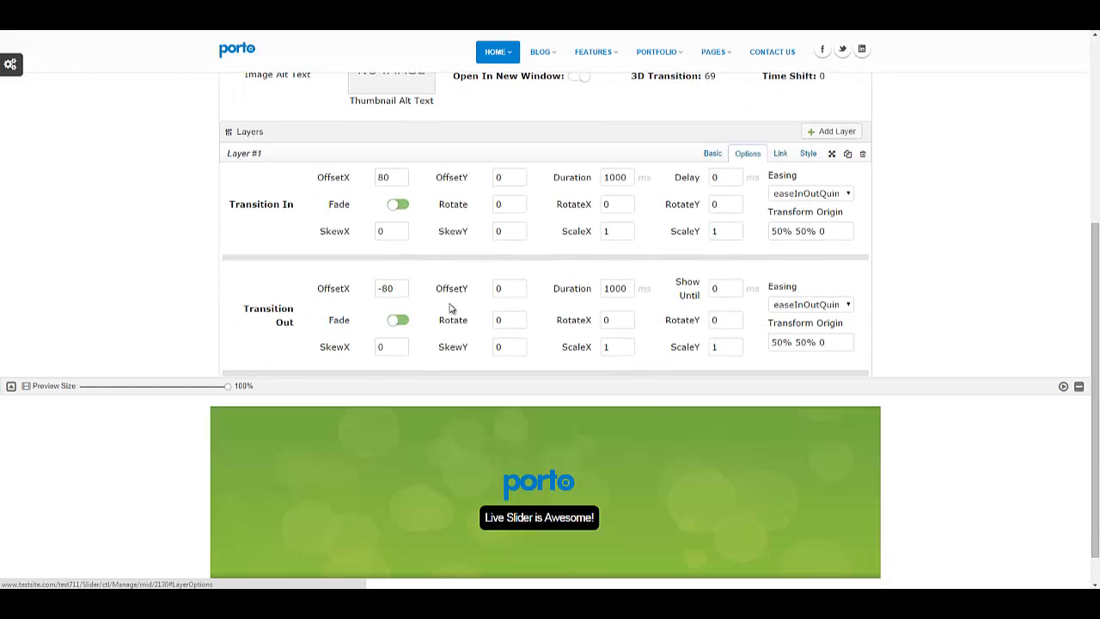
click(781, 158)
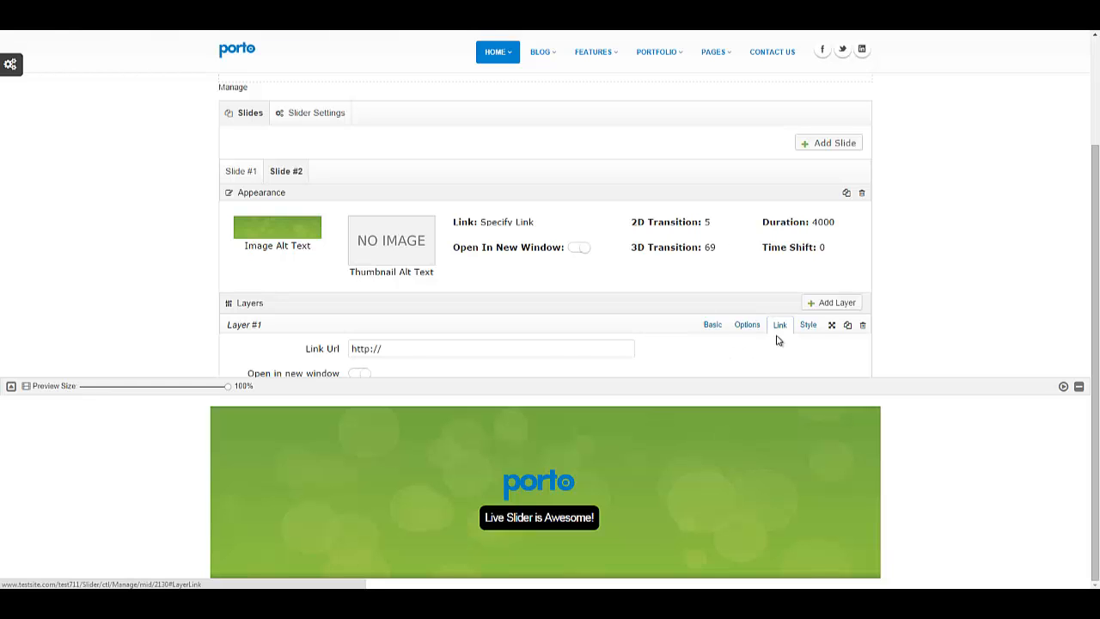
click(805, 326)
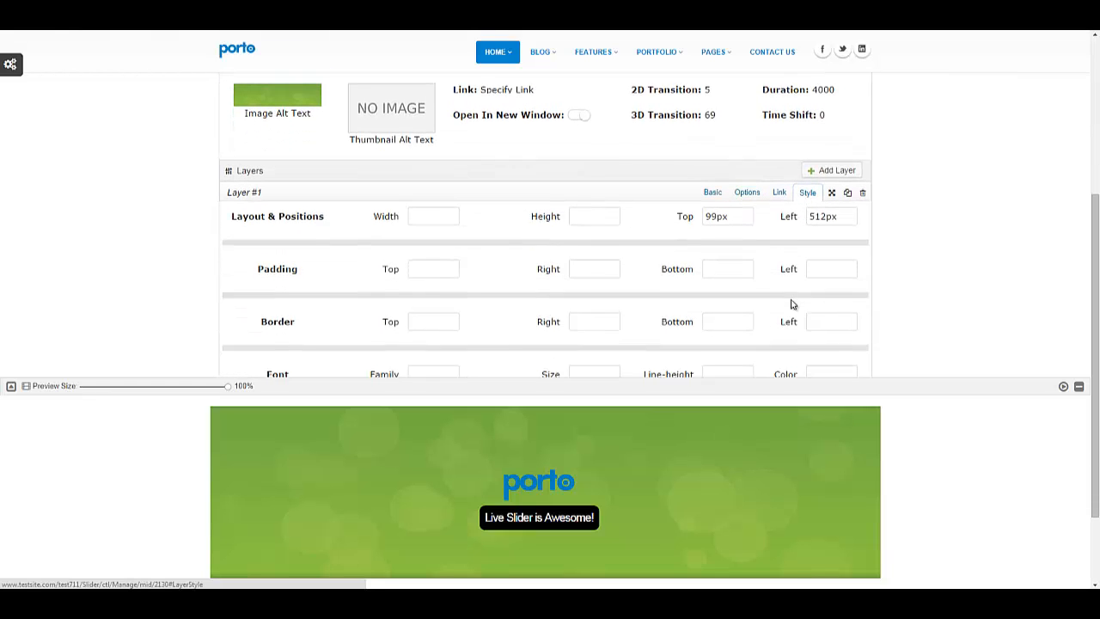
click(757, 193)
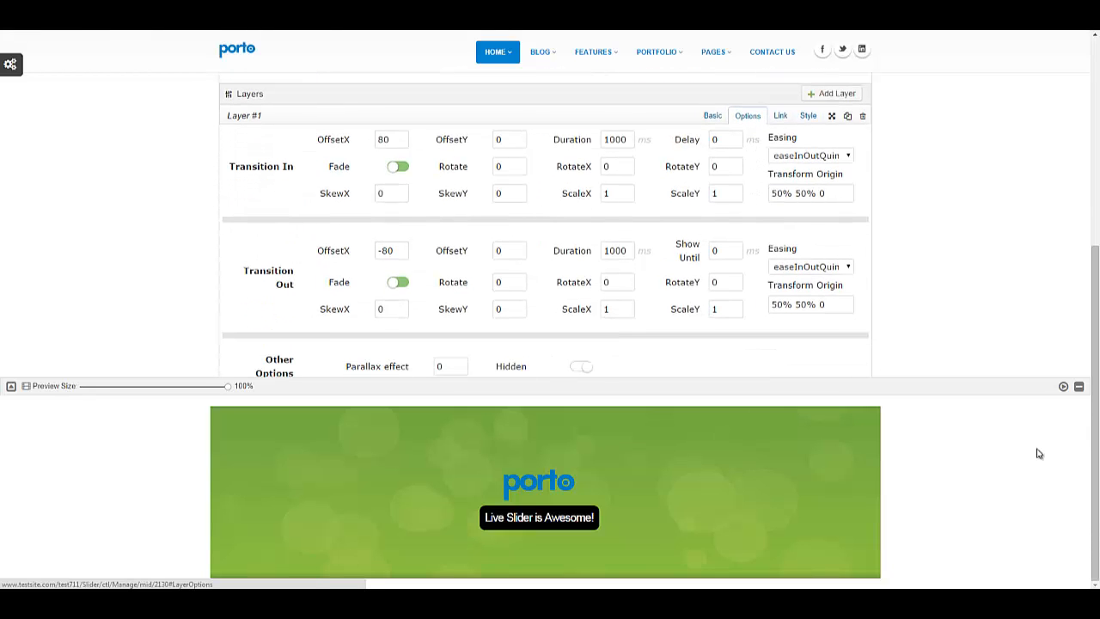
click(1063, 387)
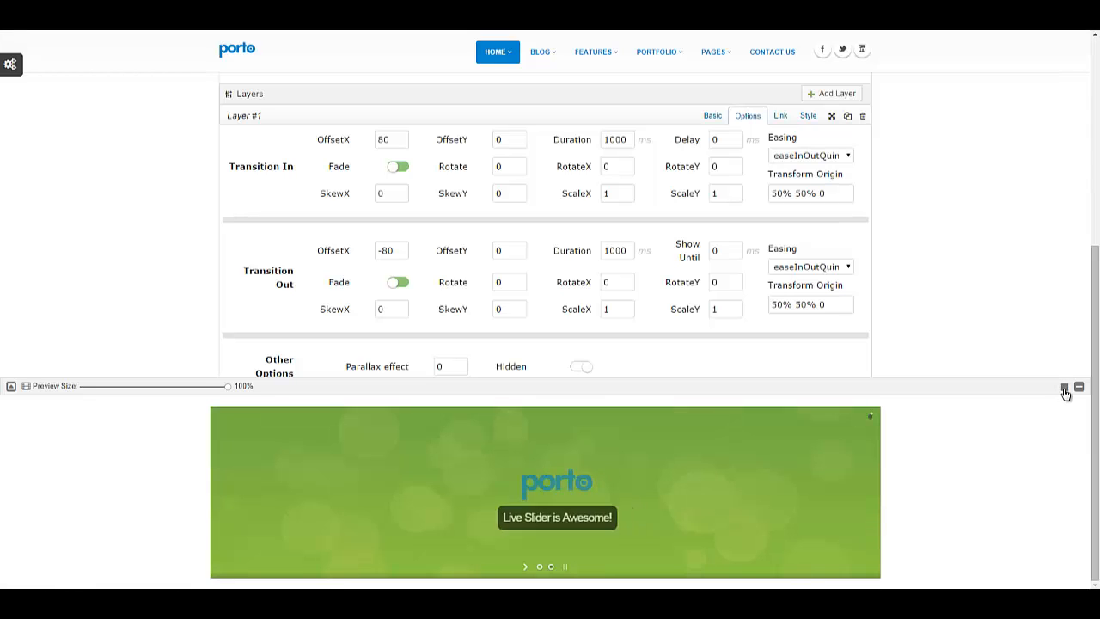